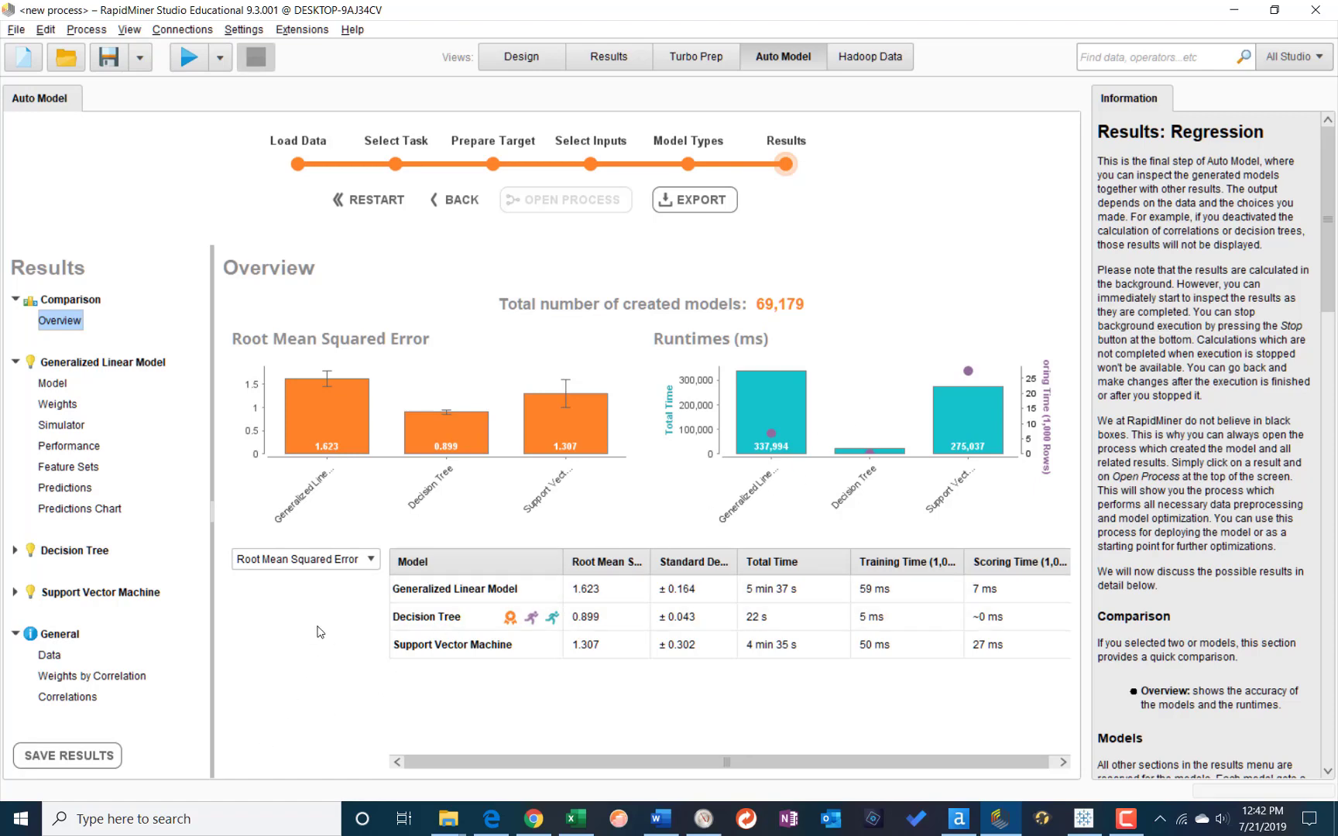
Compare the models by Absolute Error, Relative Error Lenient, Squared Error and Correlation, then return to Root Mean Squared Error
left_click(318, 562)
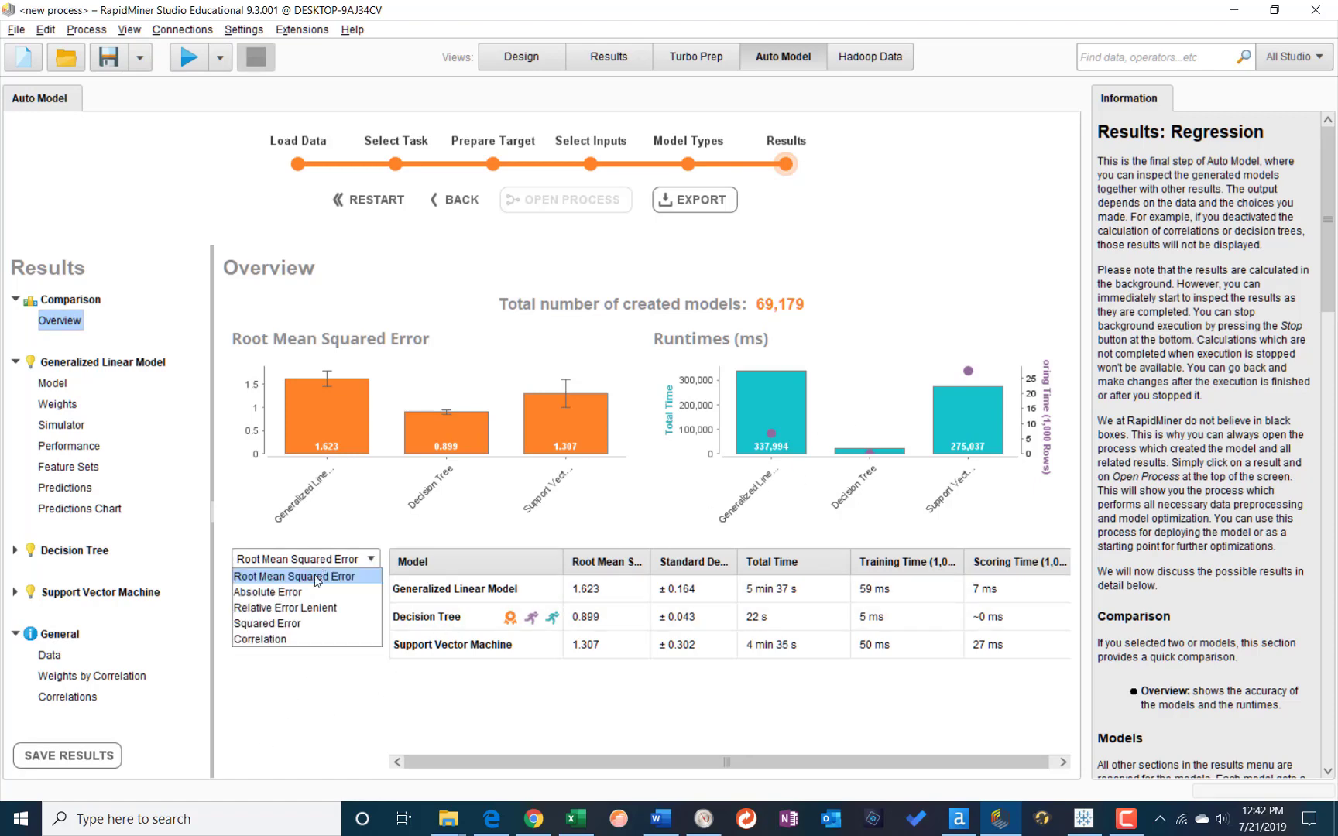
left_click(313, 590)
left_click(315, 567)
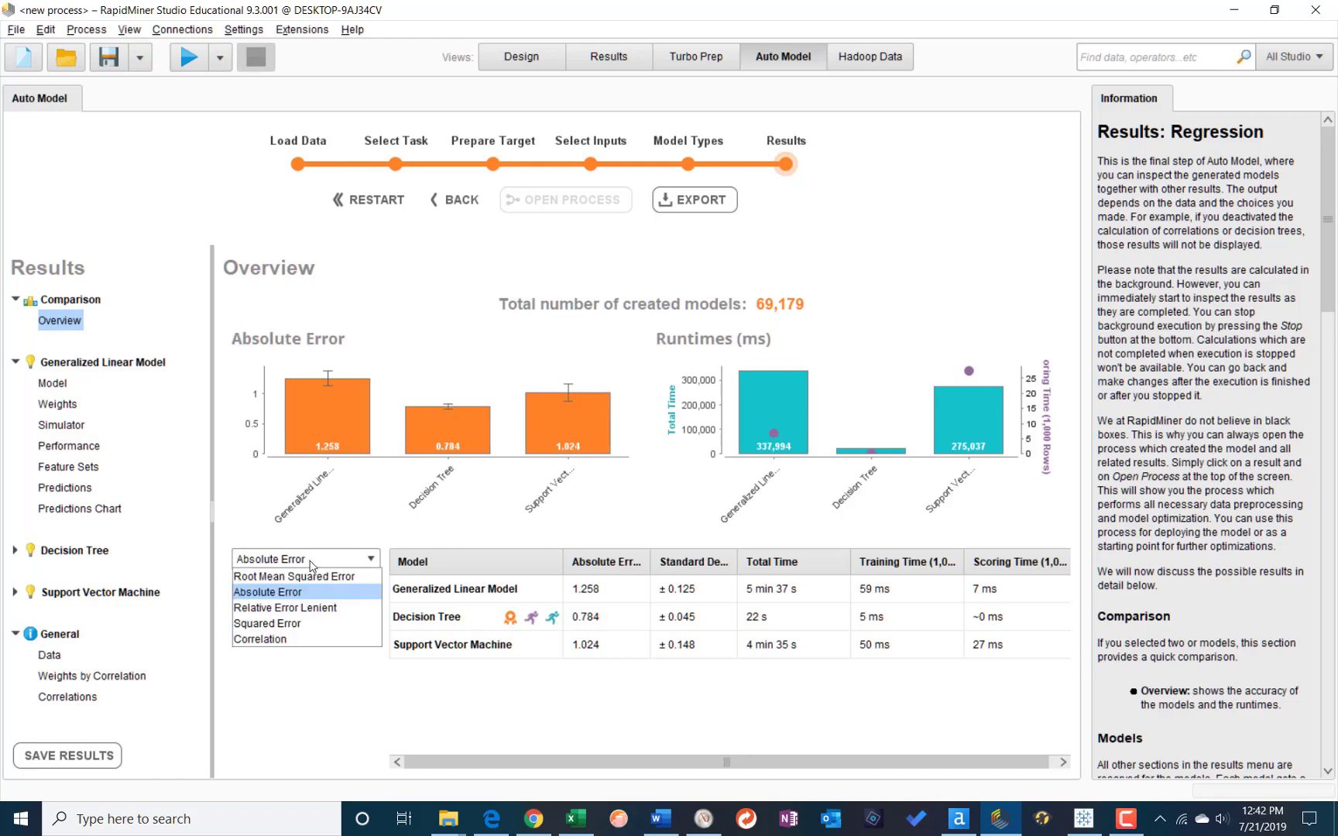
left_click(303, 607)
left_click(311, 570)
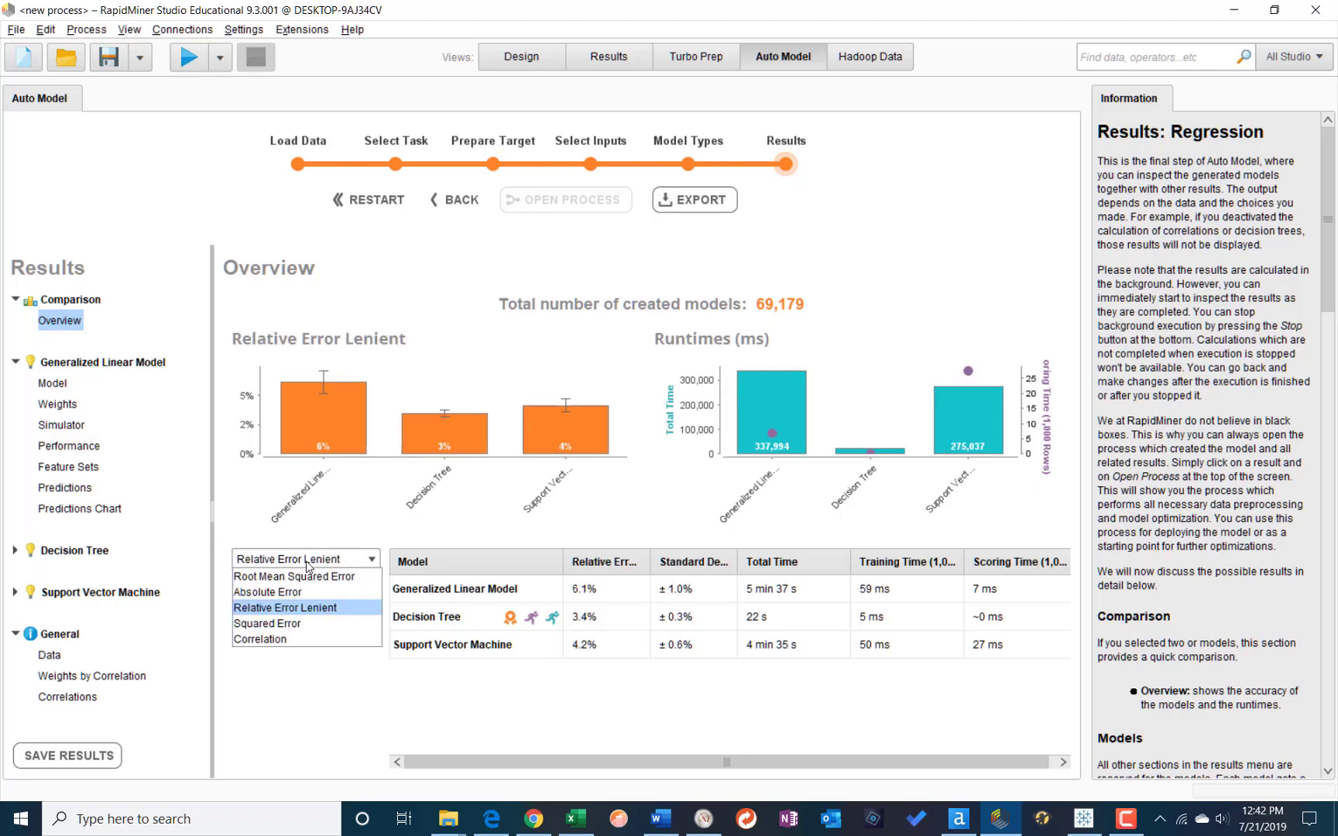
left_click(304, 623)
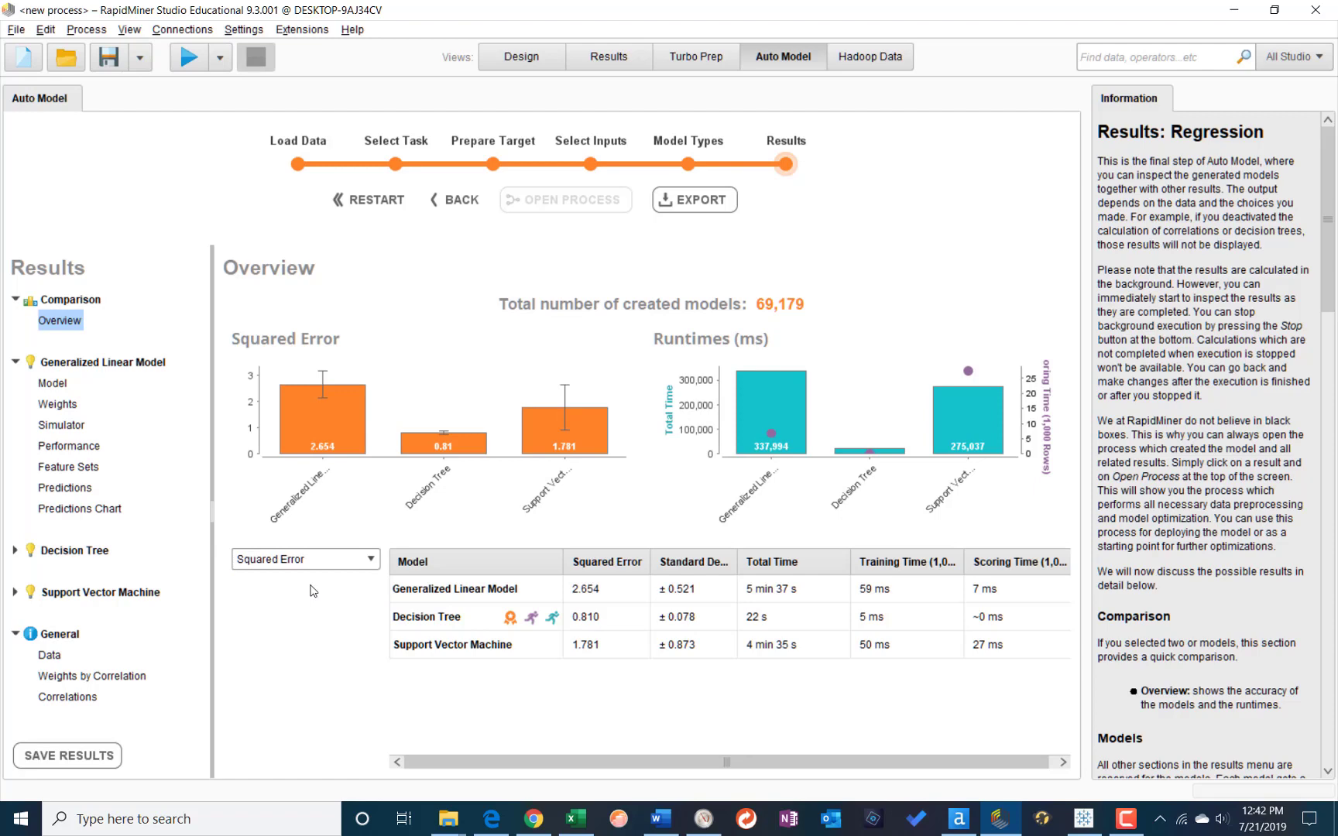
left_click(312, 568)
left_click(289, 639)
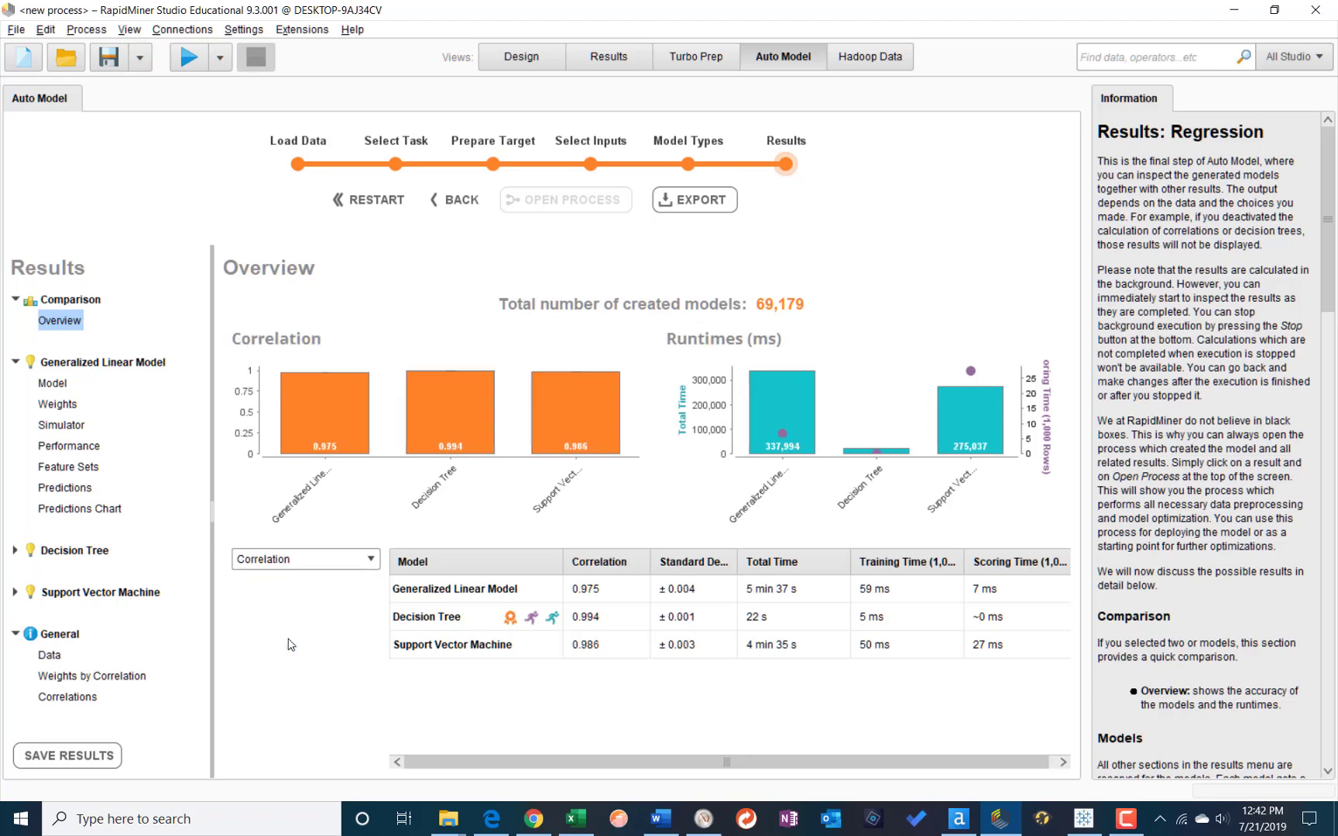
left_click(298, 561)
left_click(286, 578)
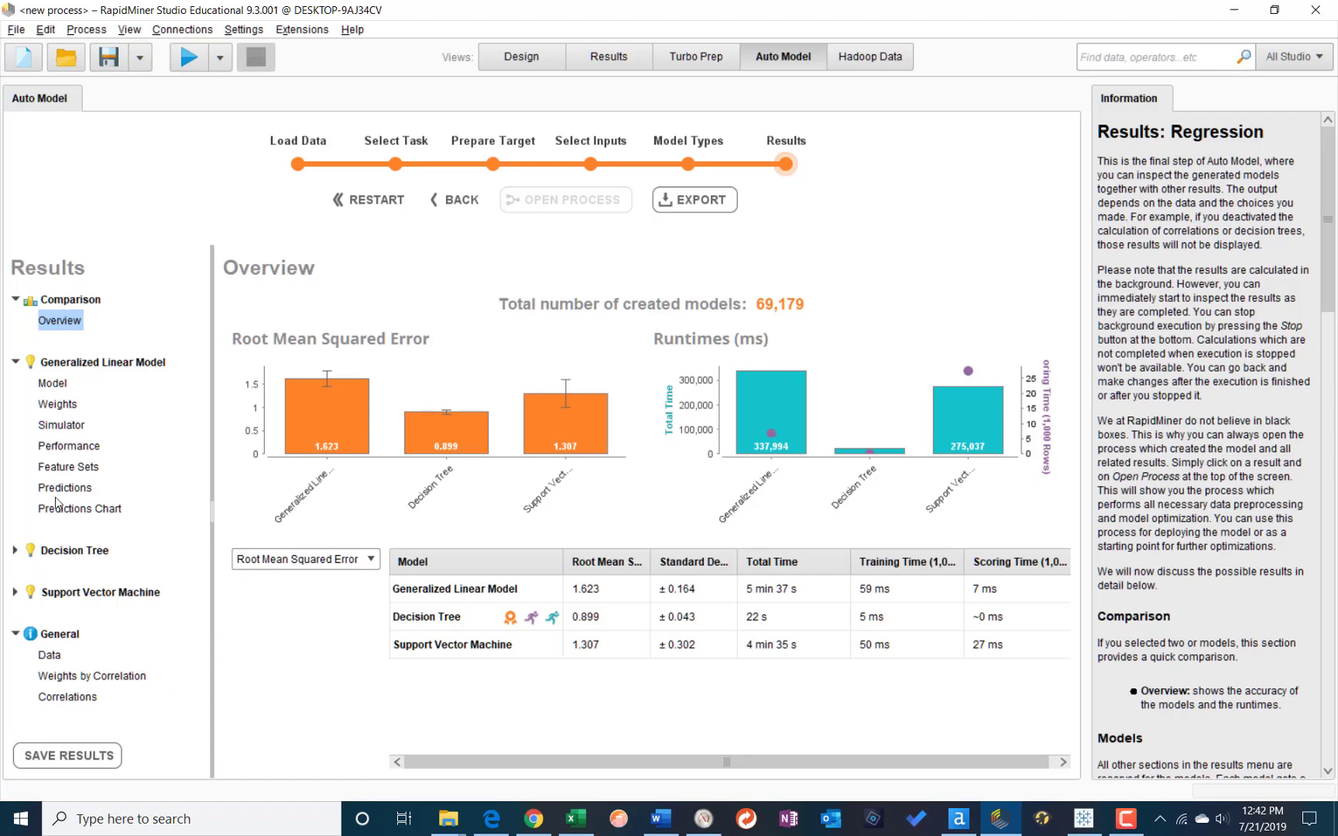
Review the data table and correlation weights (Rainfall highest at 0.909), then show the attribute correlation matrix
left_click(49, 656)
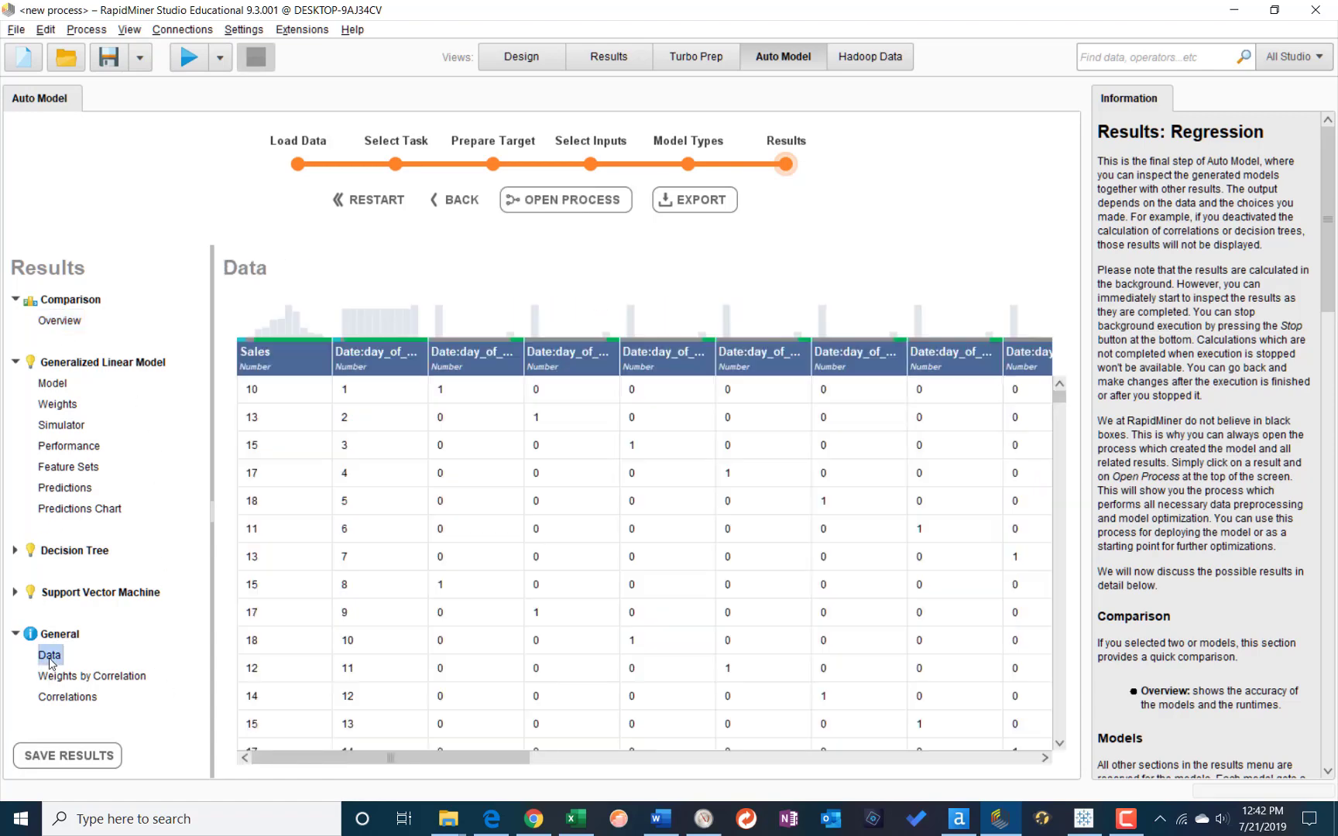
left_click(61, 679)
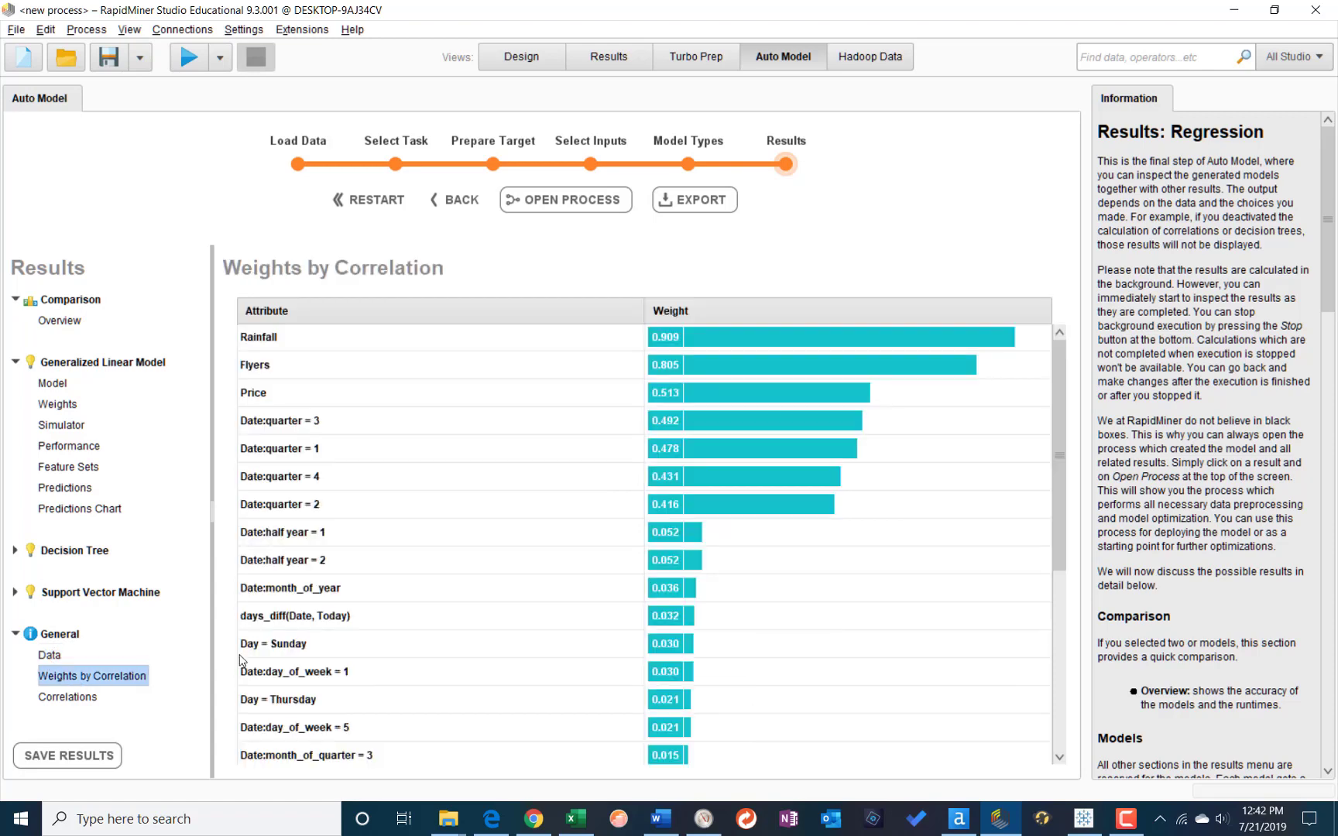
scroll(518, 530, "down", 4)
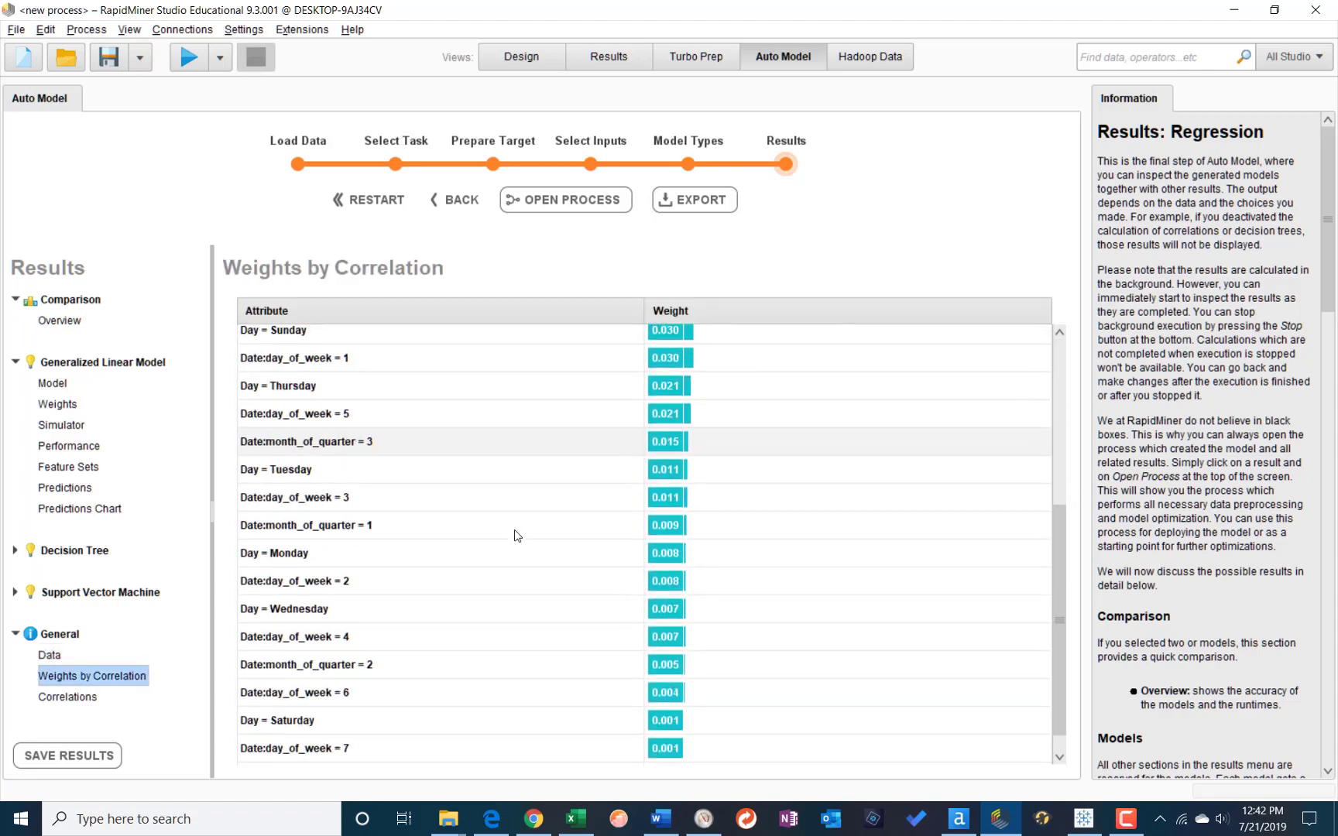
scroll(526, 596, "up", 4)
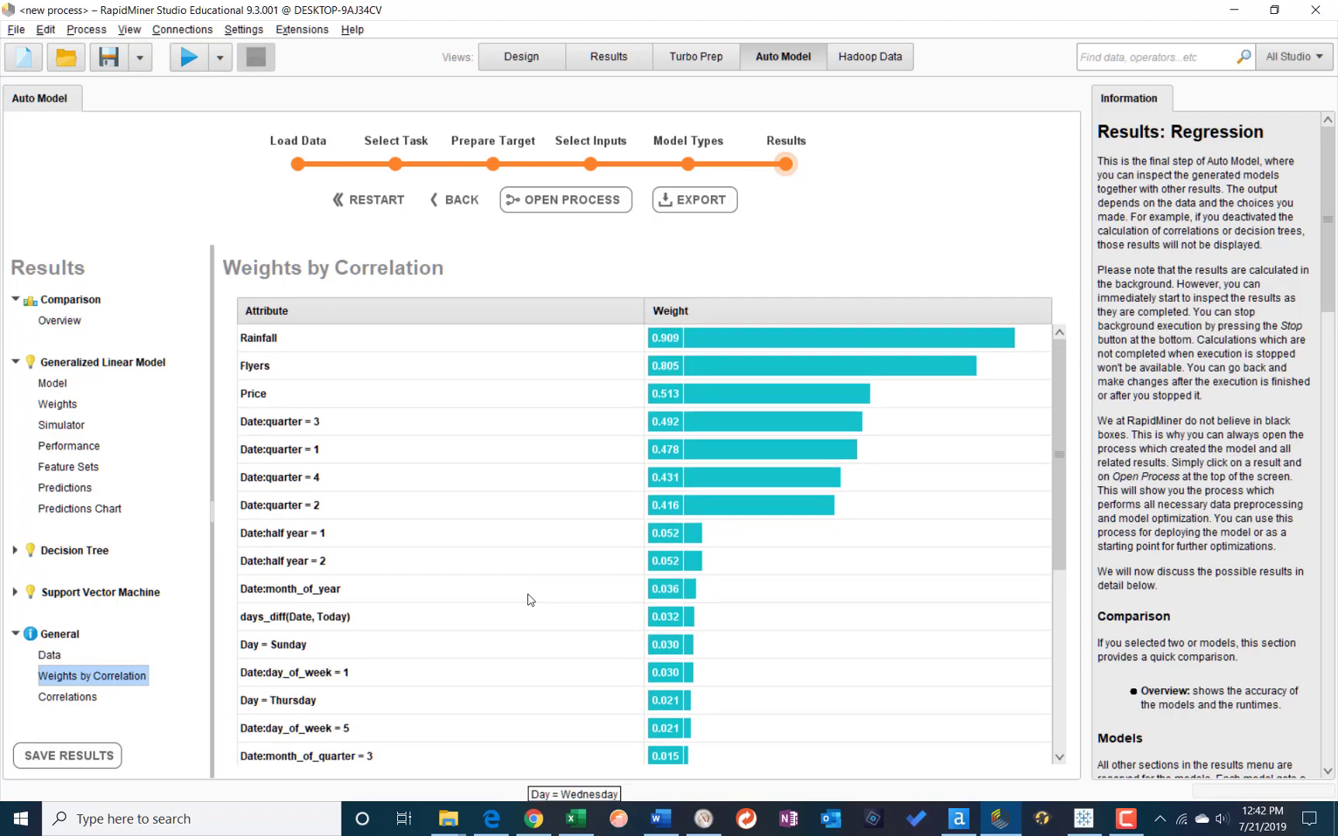
left_click(68, 697)
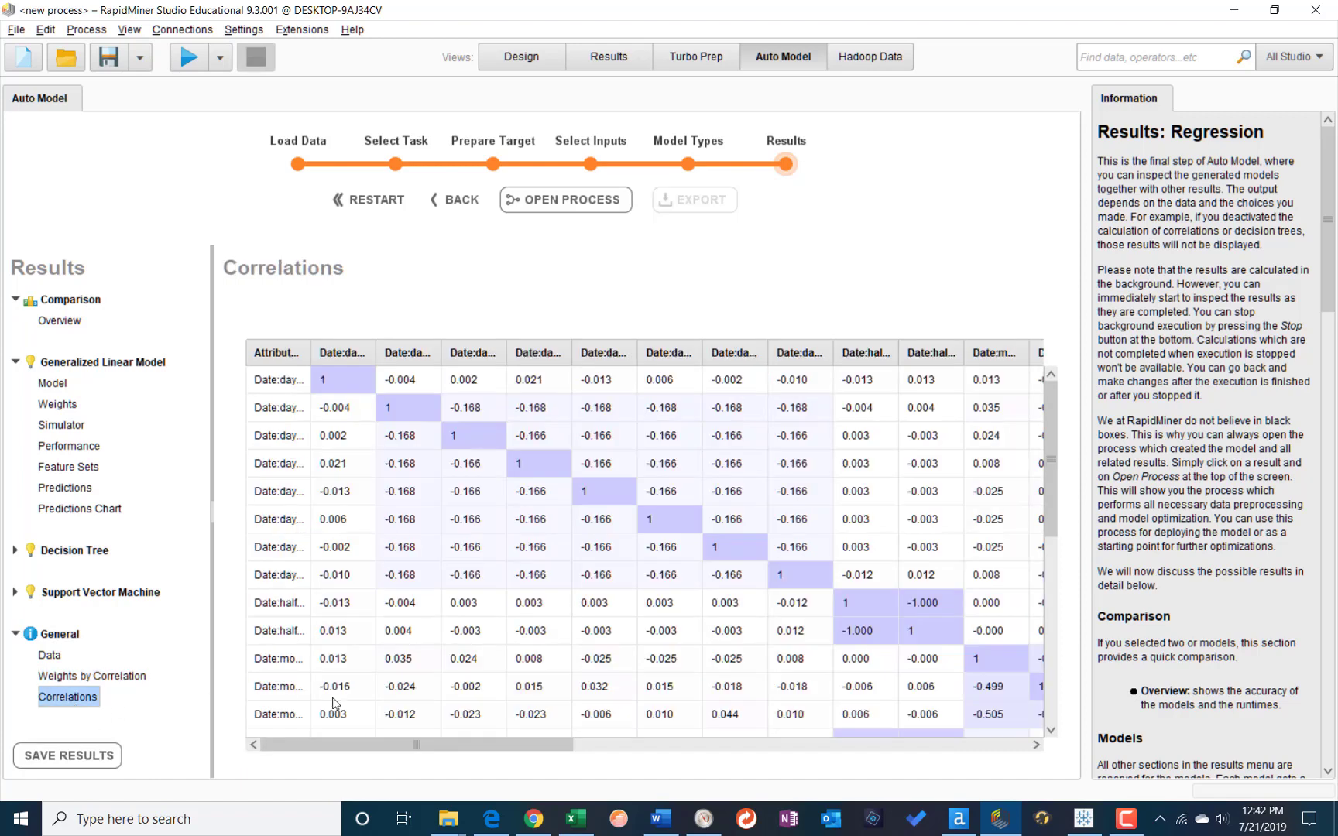
left_click_drag(568, 749, 722, 749)
mouse_move(1057, 547)
left_mouse_down()
mouse_move(1044, 704)
mouse_move(1046, 521)
left_mouse_up()
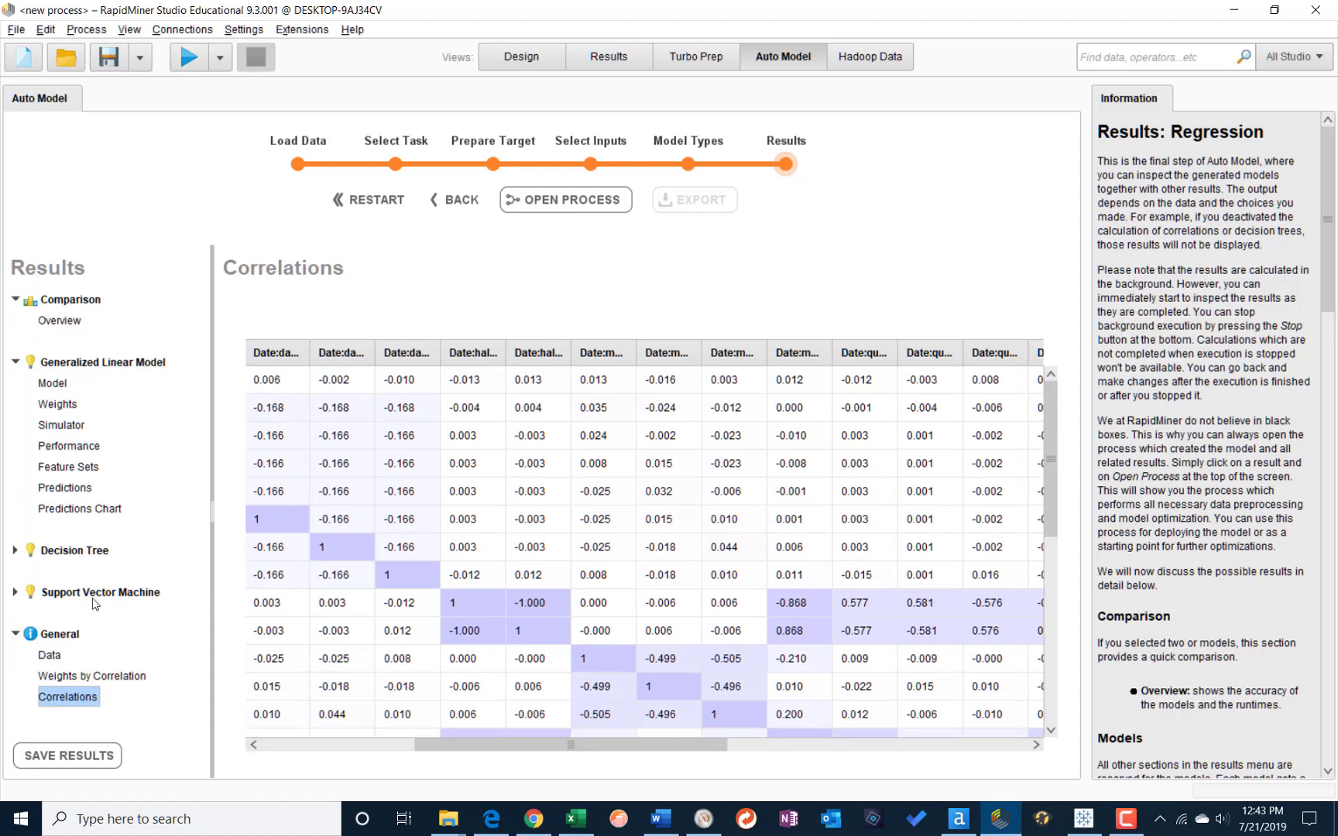
Show the comparison overview, where Decision Tree has the lowest error (0.899) and fastest runtime (22 s)
left_click(65, 324)
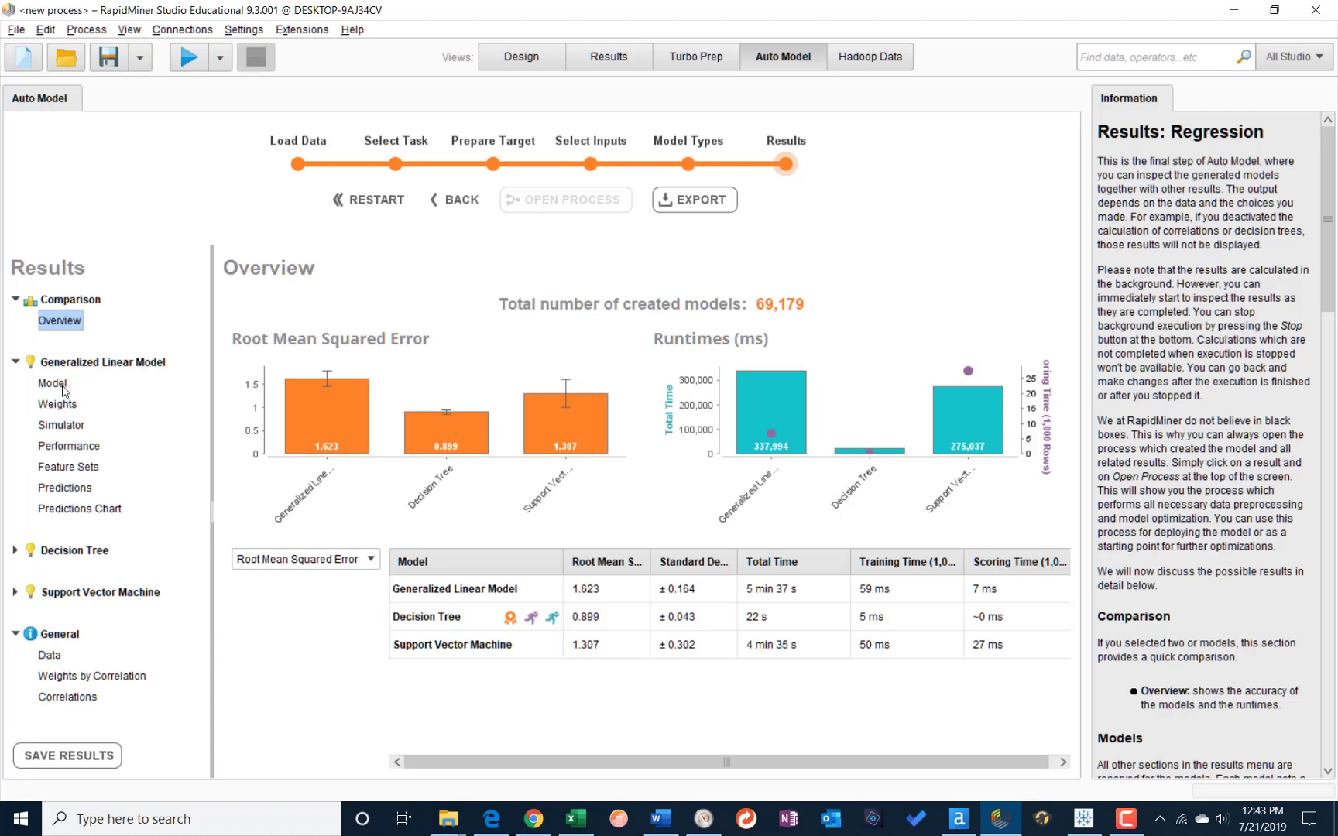
Review the linear model's coefficients, weights, simulator and its Absolute, Relative Lenient, Squared Error and Correlation performance
left_click(61, 385)
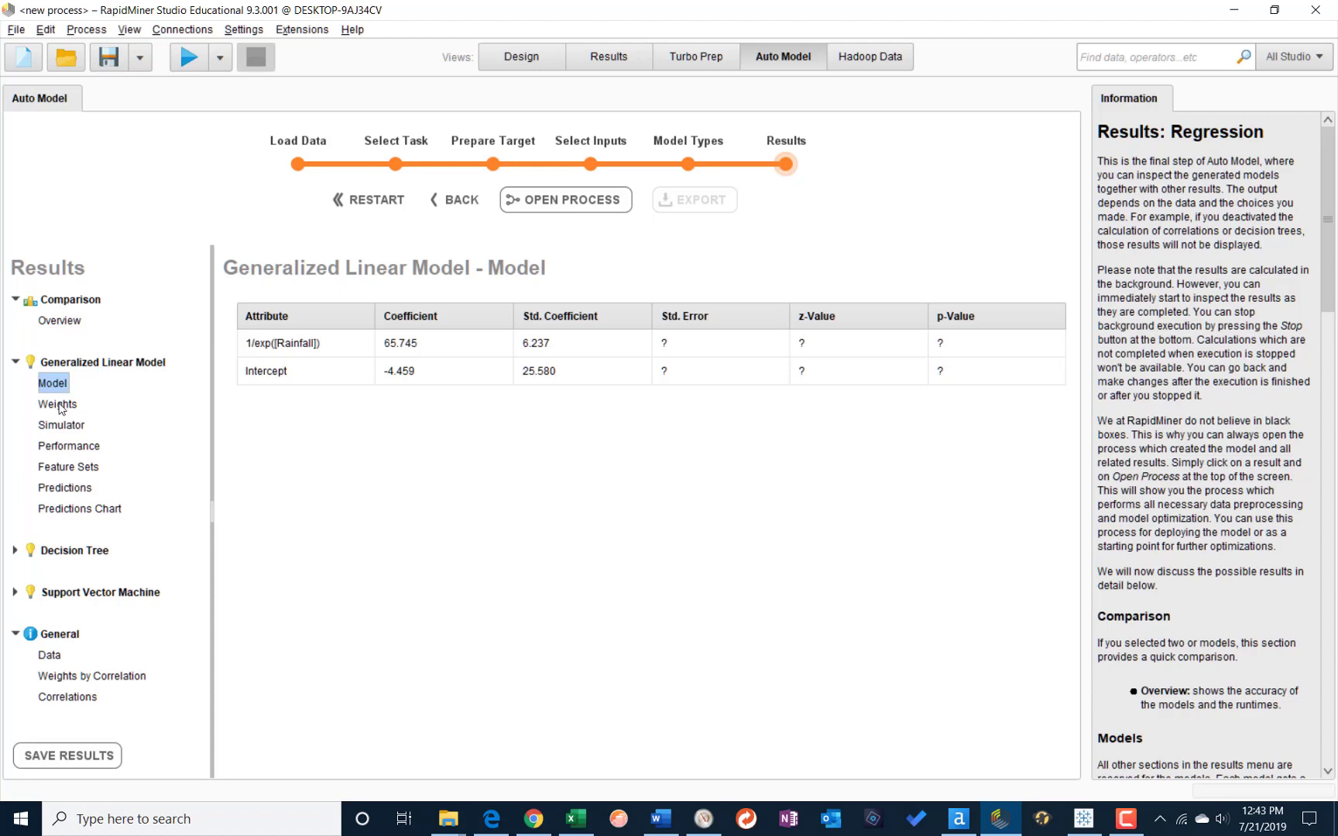
left_click(60, 407)
left_click(65, 427)
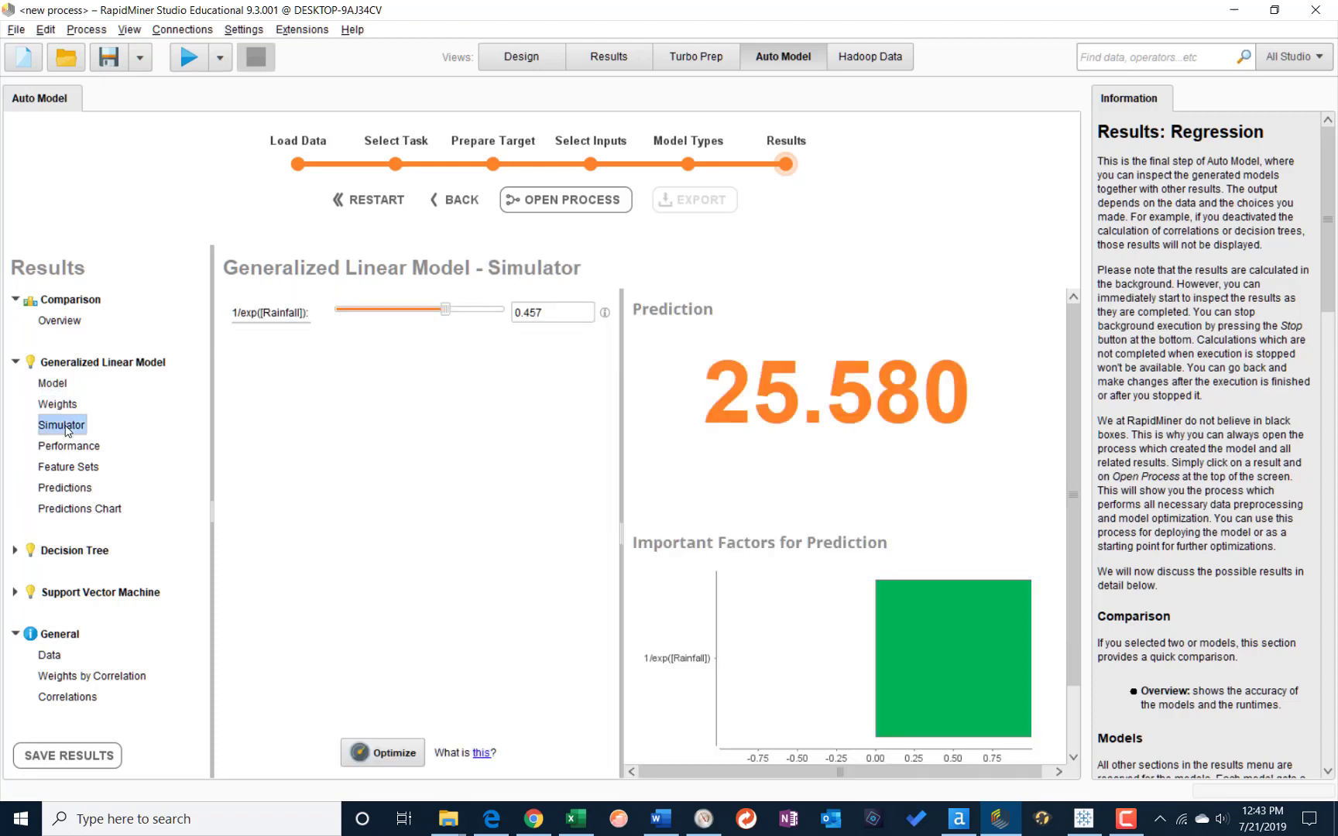
left_click(61, 451)
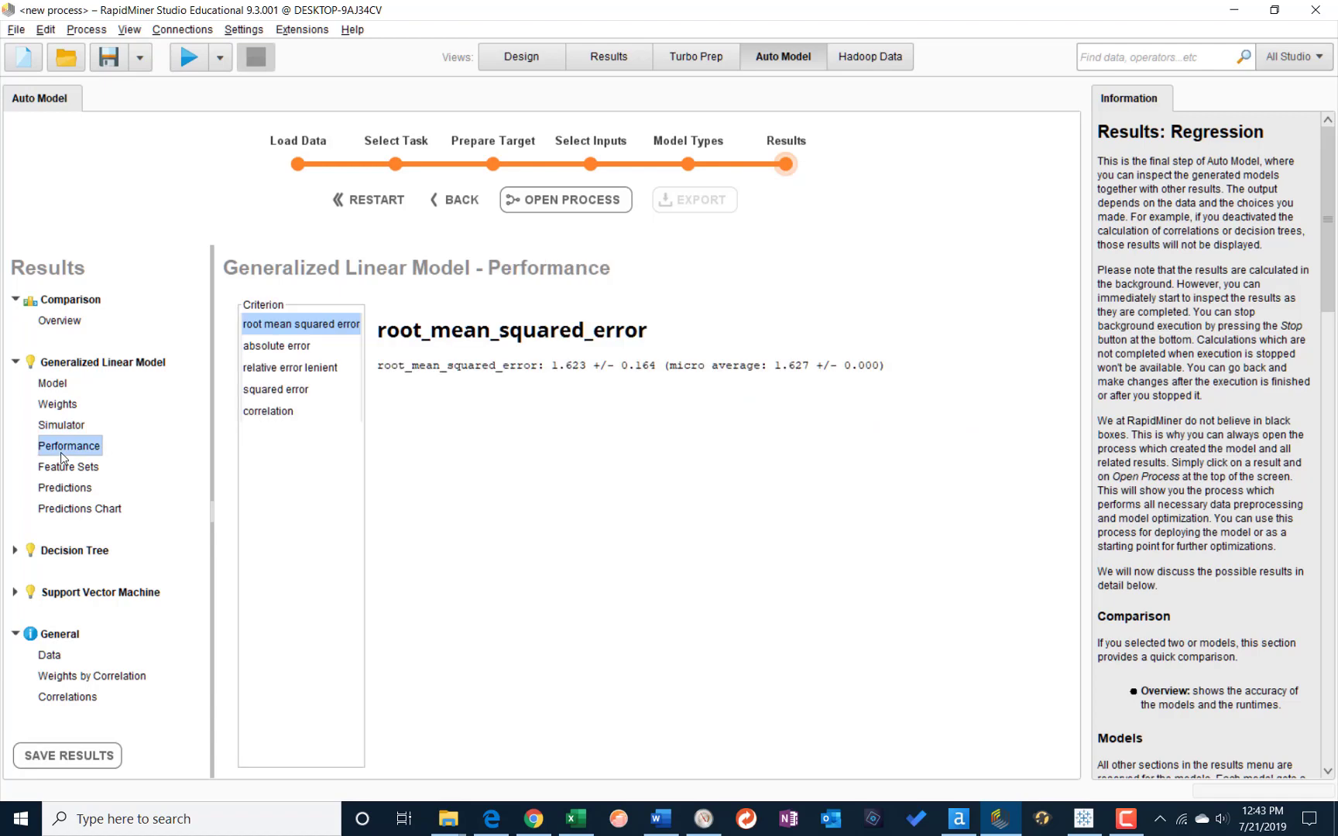
left_click(274, 347)
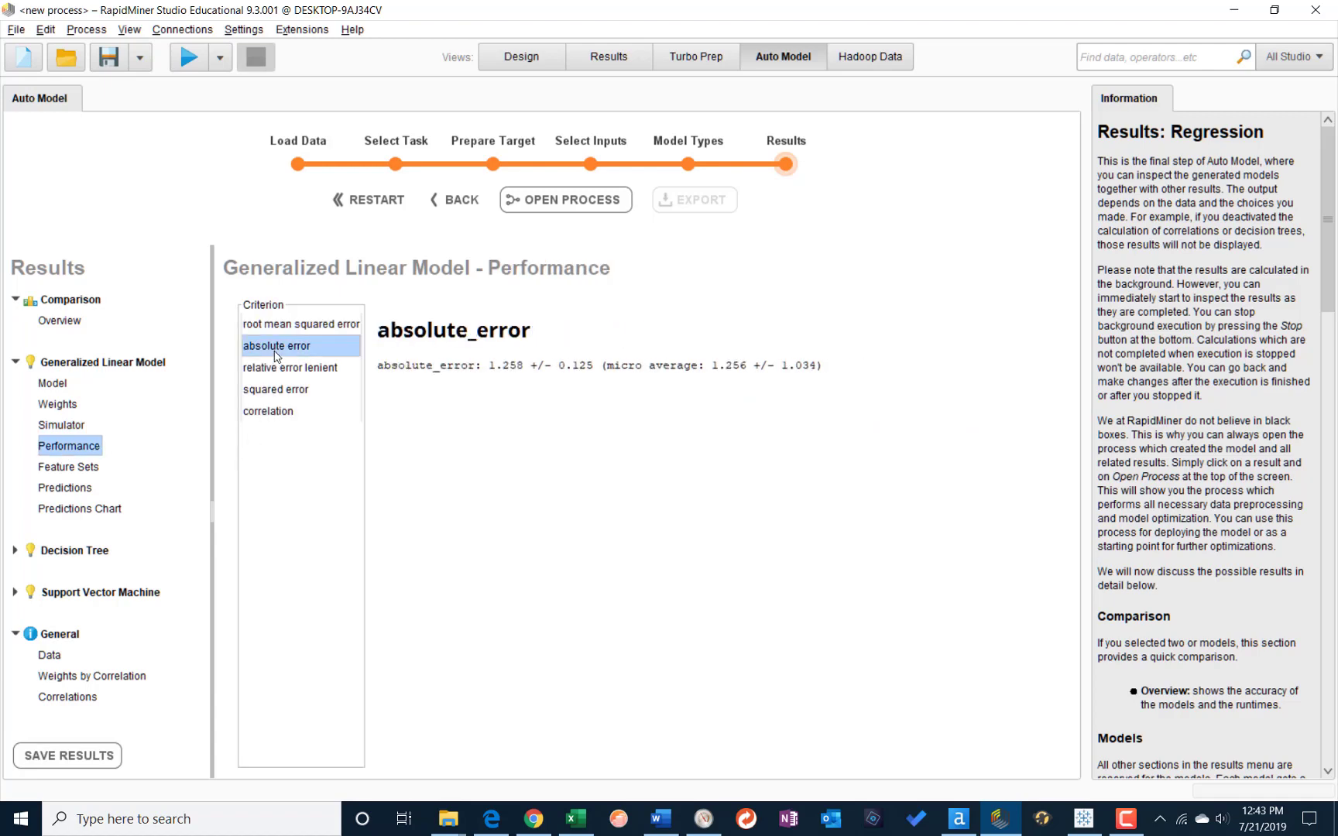
left_click(281, 370)
left_click(281, 392)
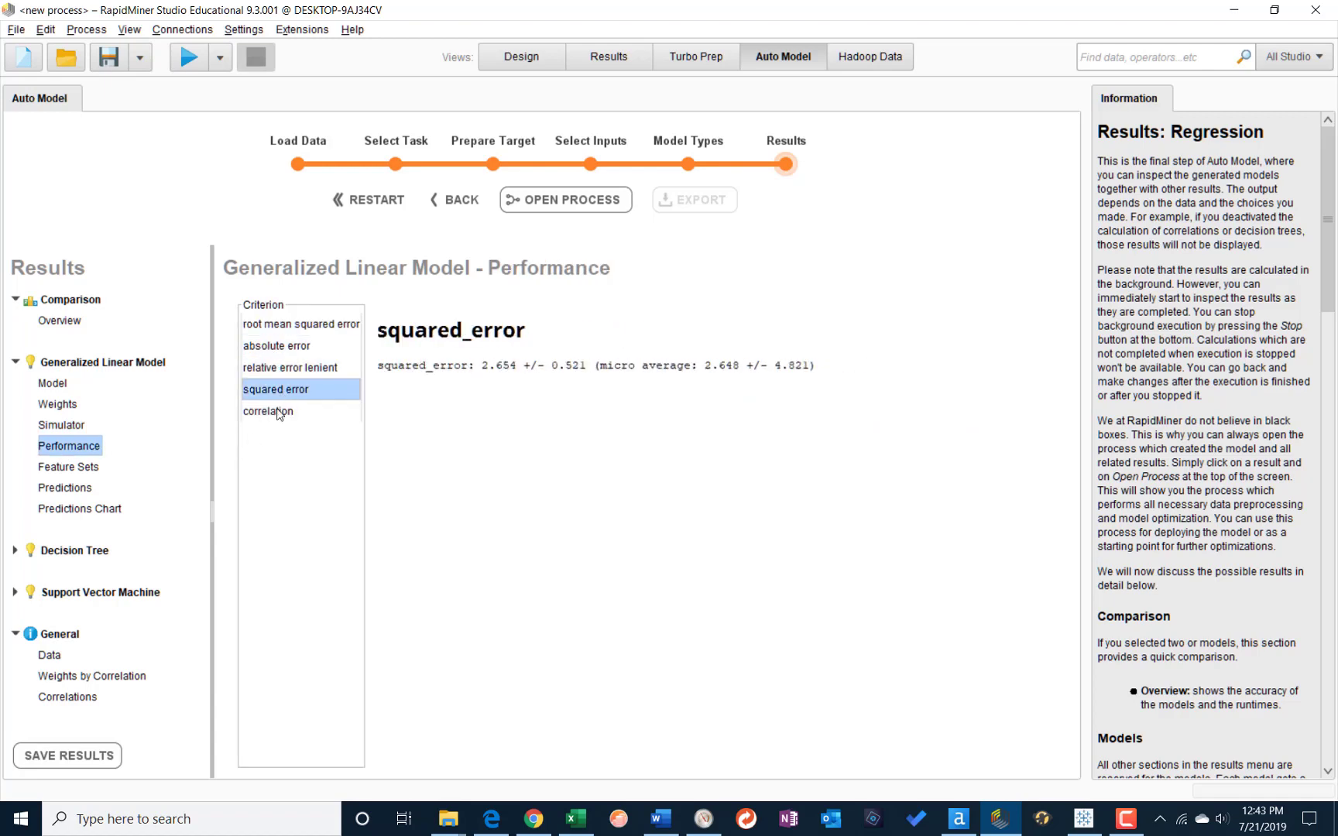
left_click(279, 413)
Inspect the linear model's feature sets, then its predictions table of actual versus predicted Sales
left_click(89, 469)
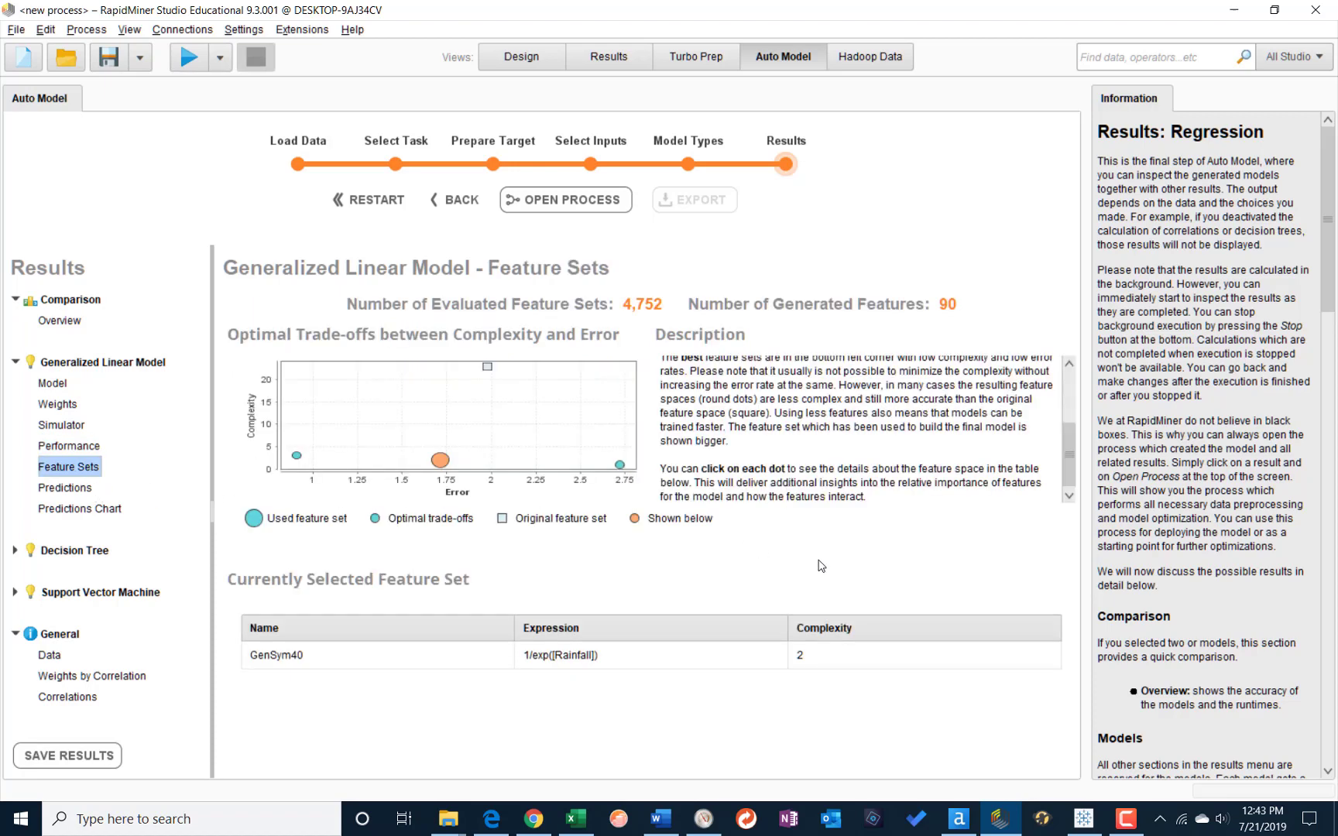
left_click_drag(1070, 459, 1066, 391)
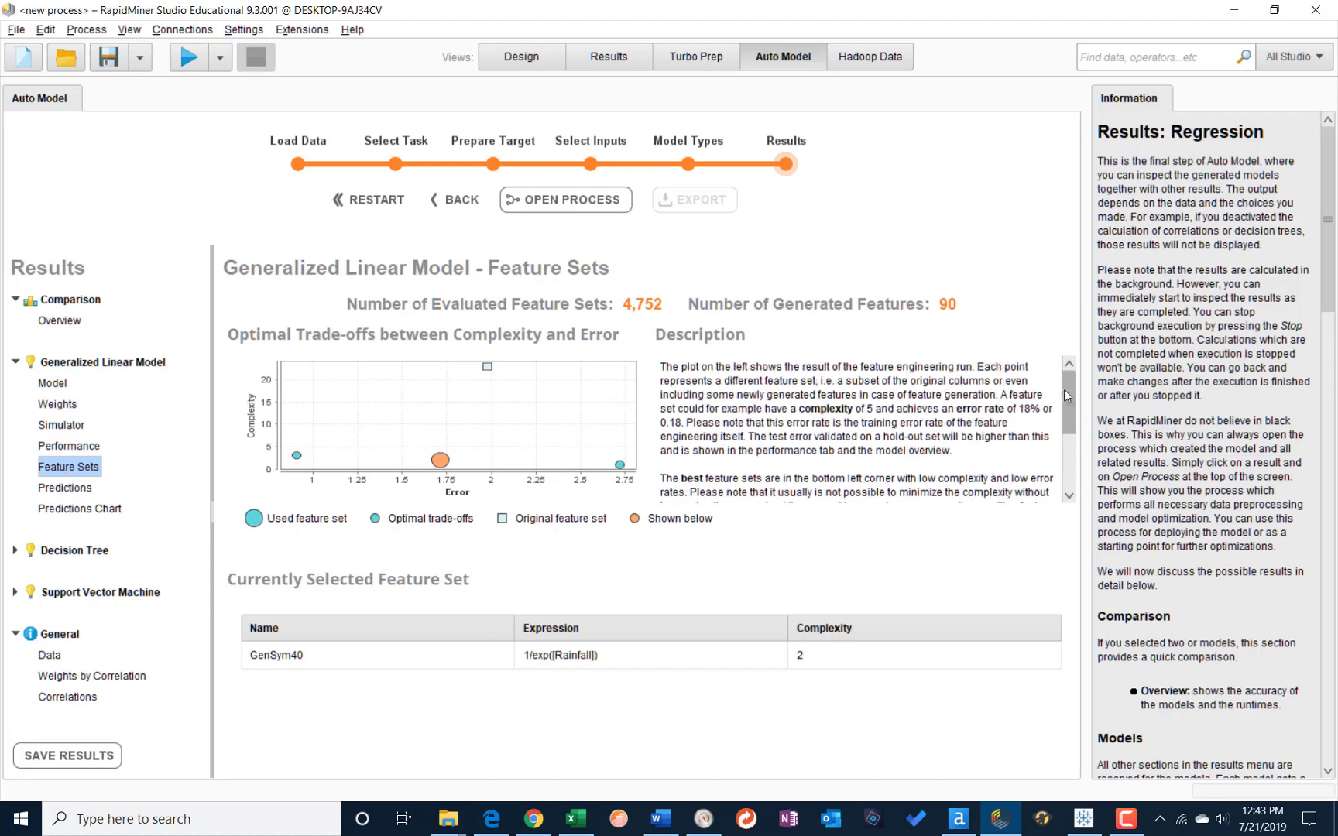
left_click(54, 494)
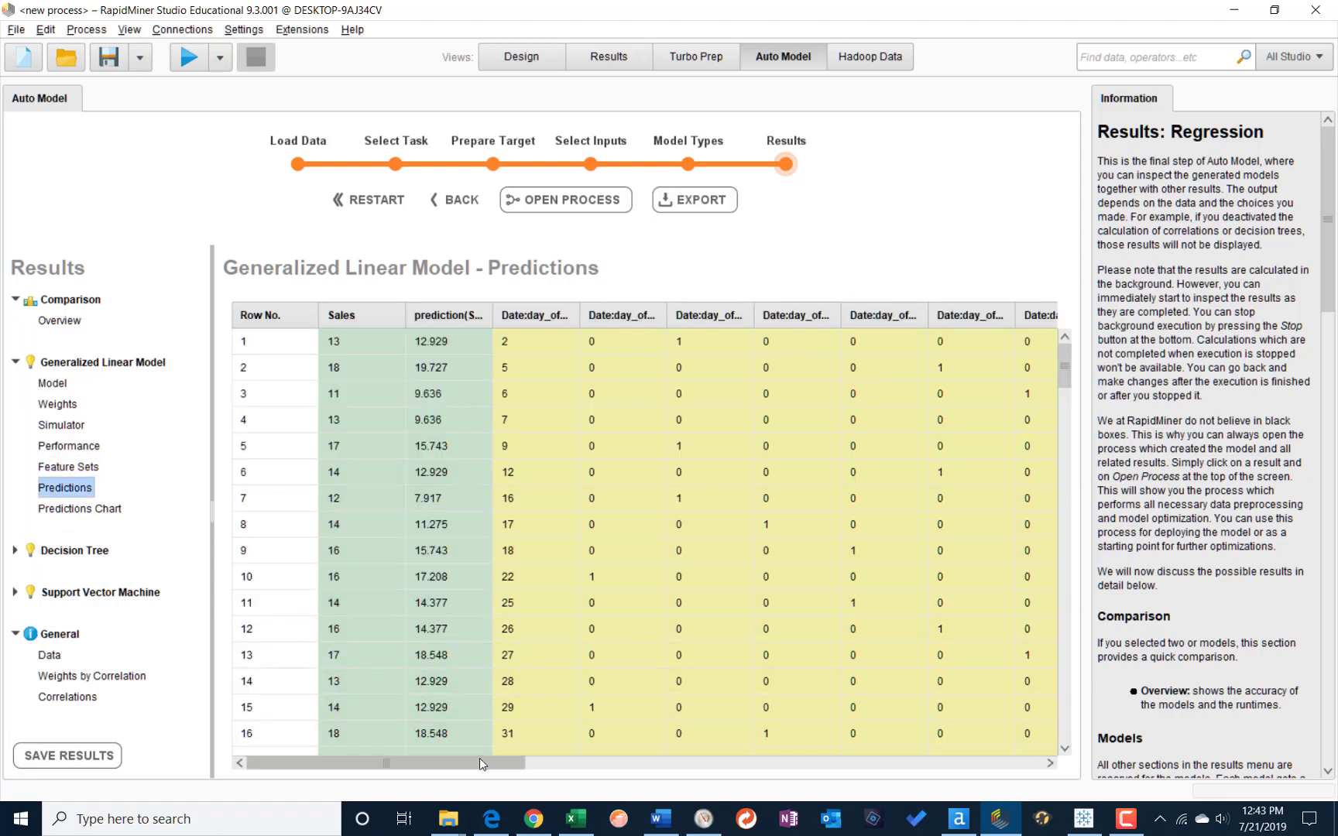
left_click_drag(517, 763, 387, 793)
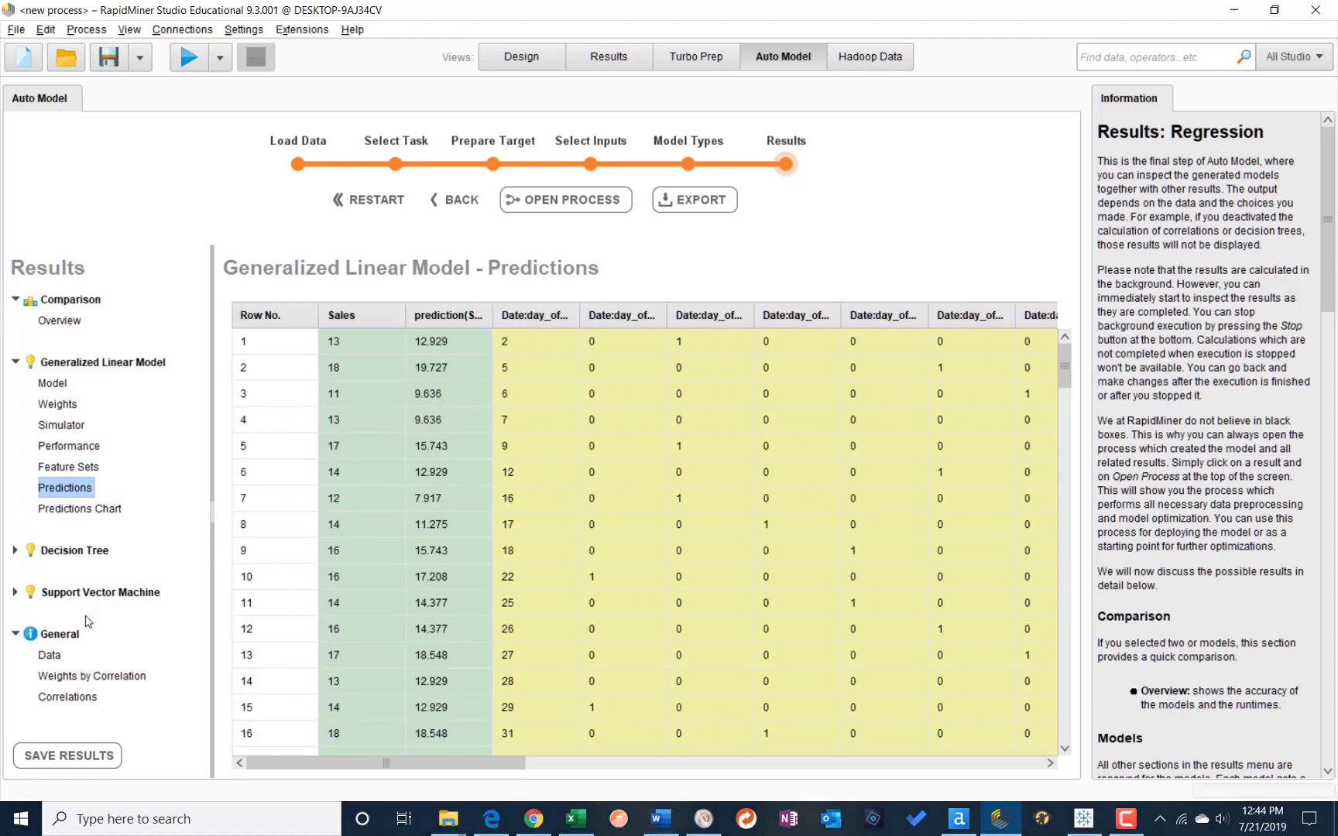
Show the Generalized Linear Model's Predictions Chart plotting predicted against true Sales values
left_click(69, 511)
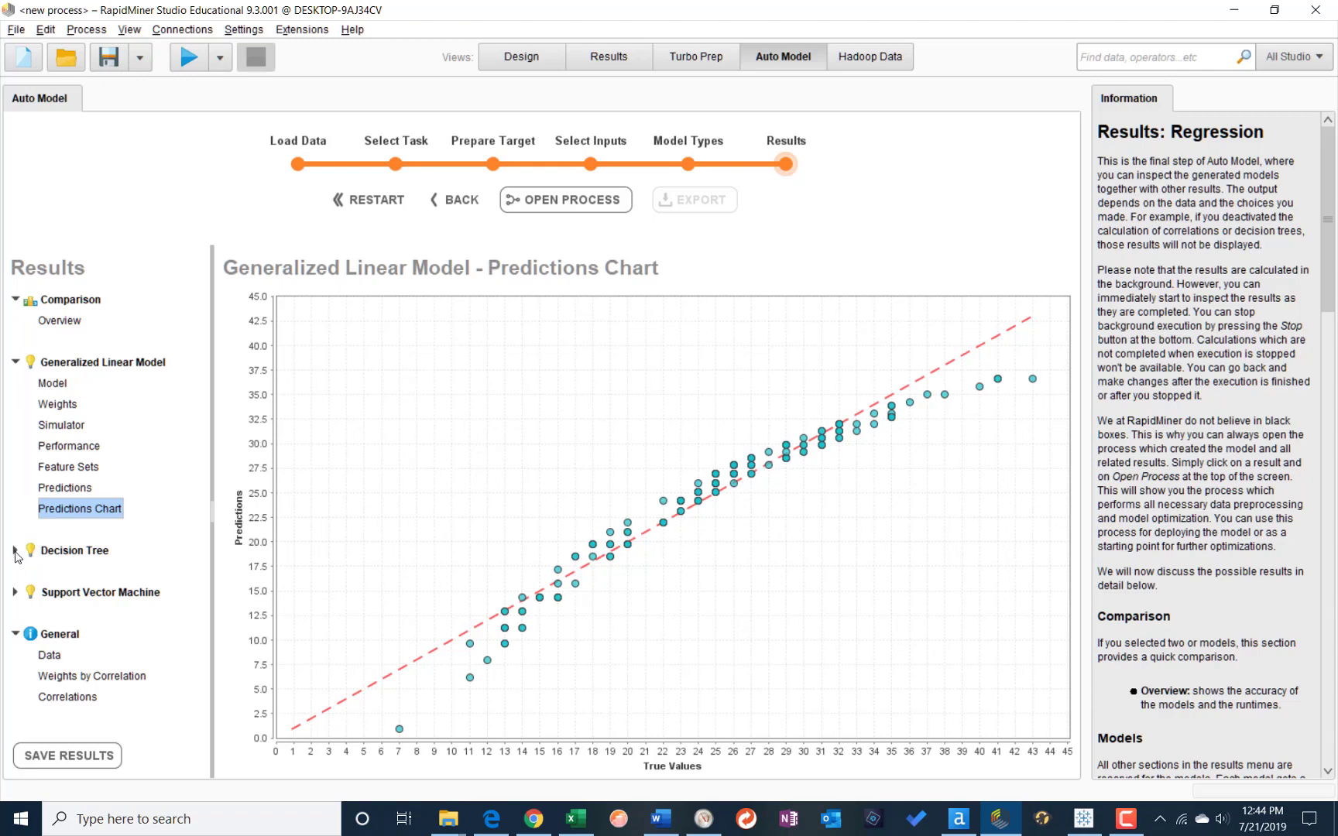
Review the Decision Tree's model, attribute weights, simulator and predictions chart
left_click(16, 550)
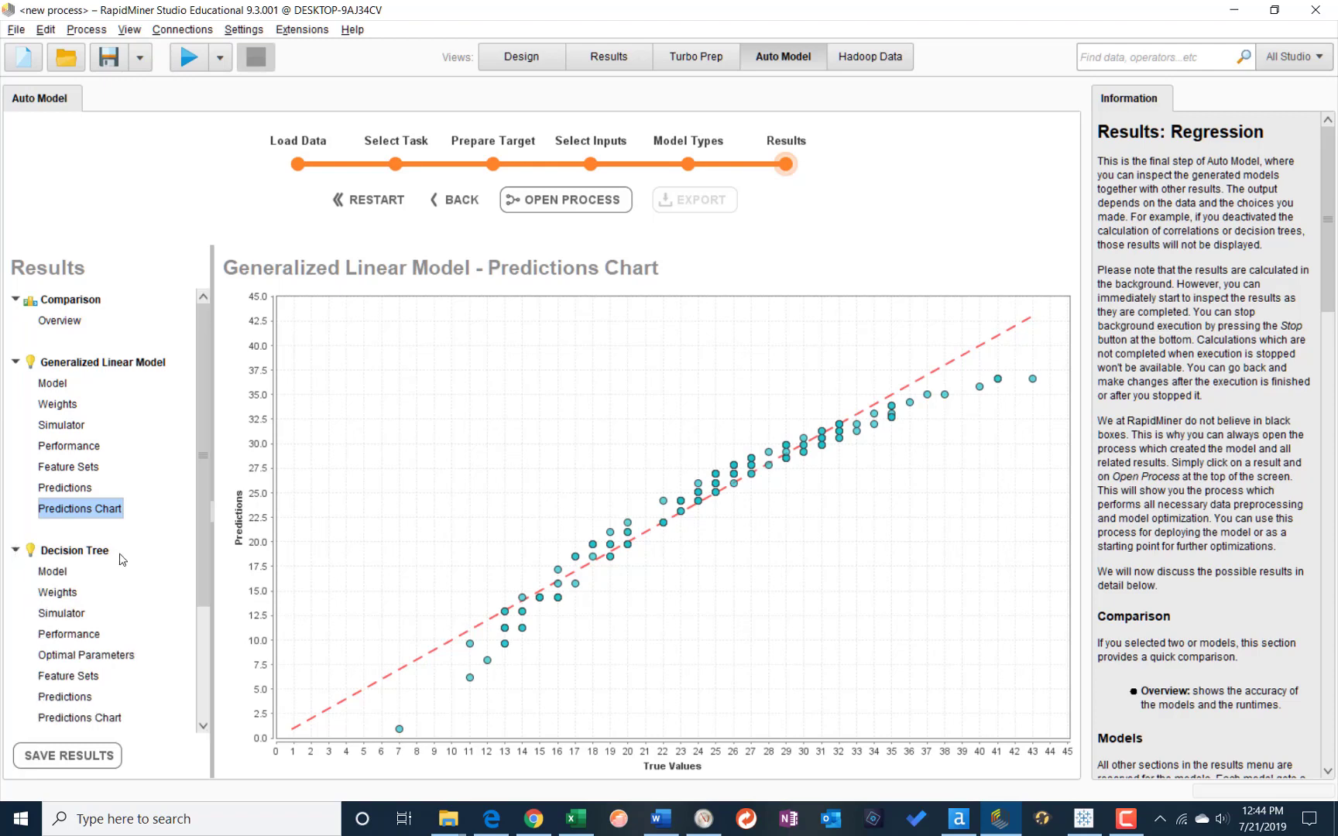
scroll(151, 576, "down", 2)
left_click(52, 468)
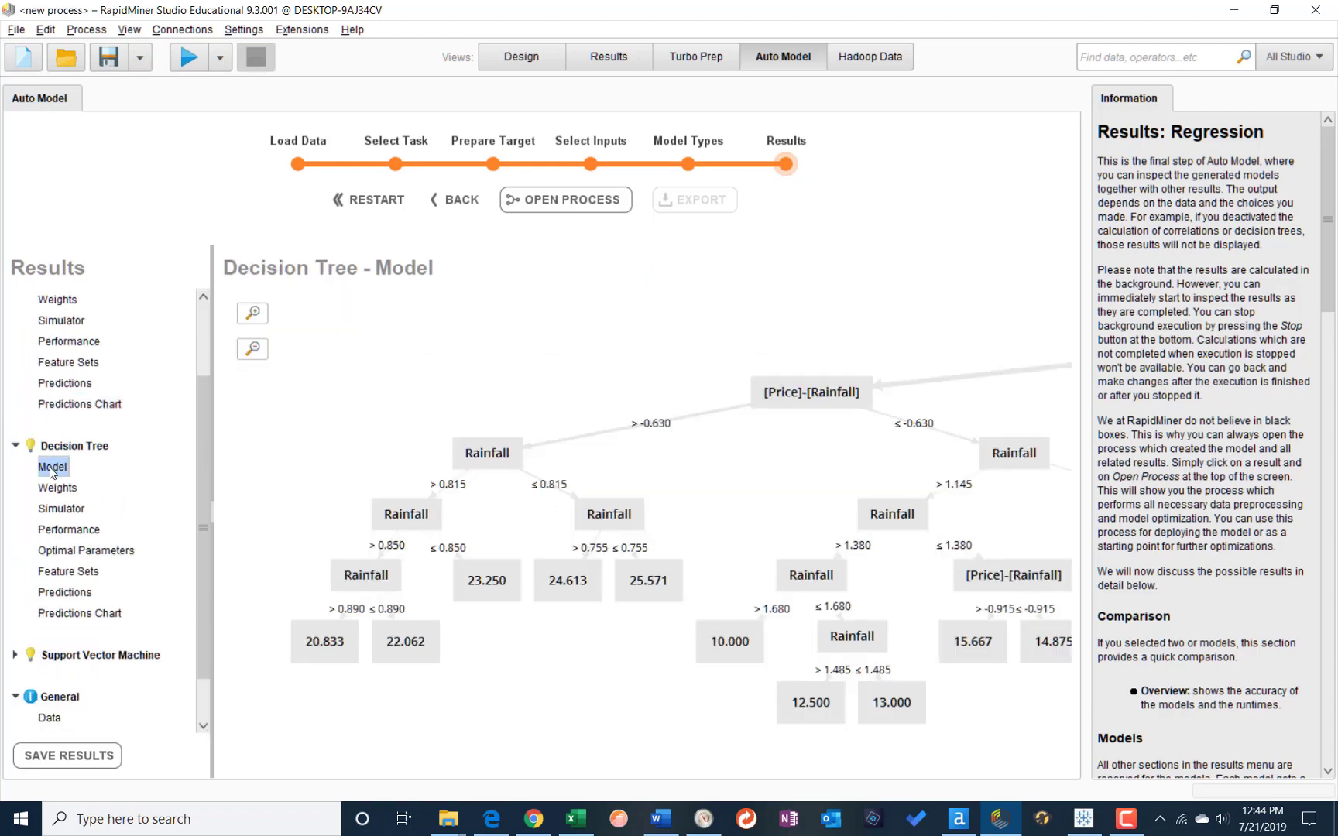
left_click(59, 491)
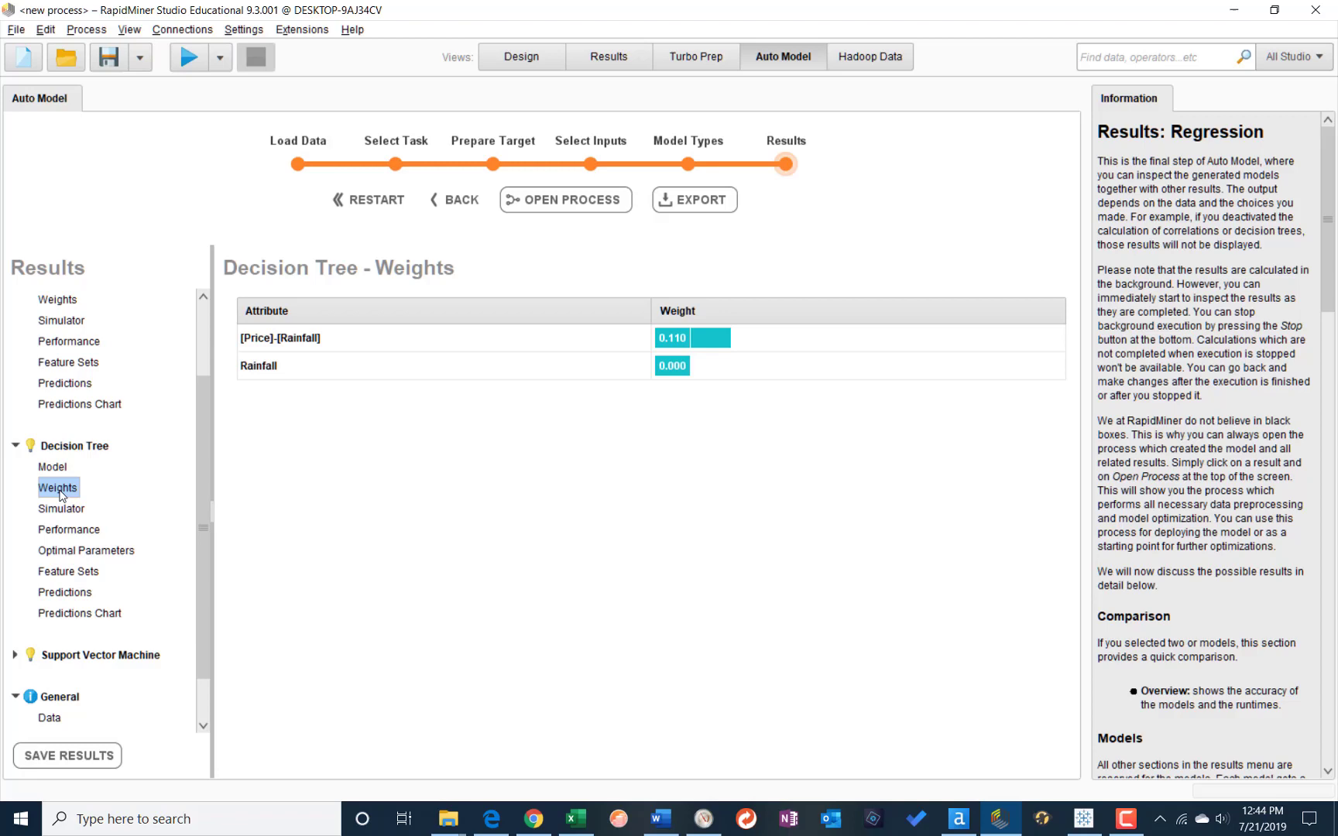
left_click(64, 511)
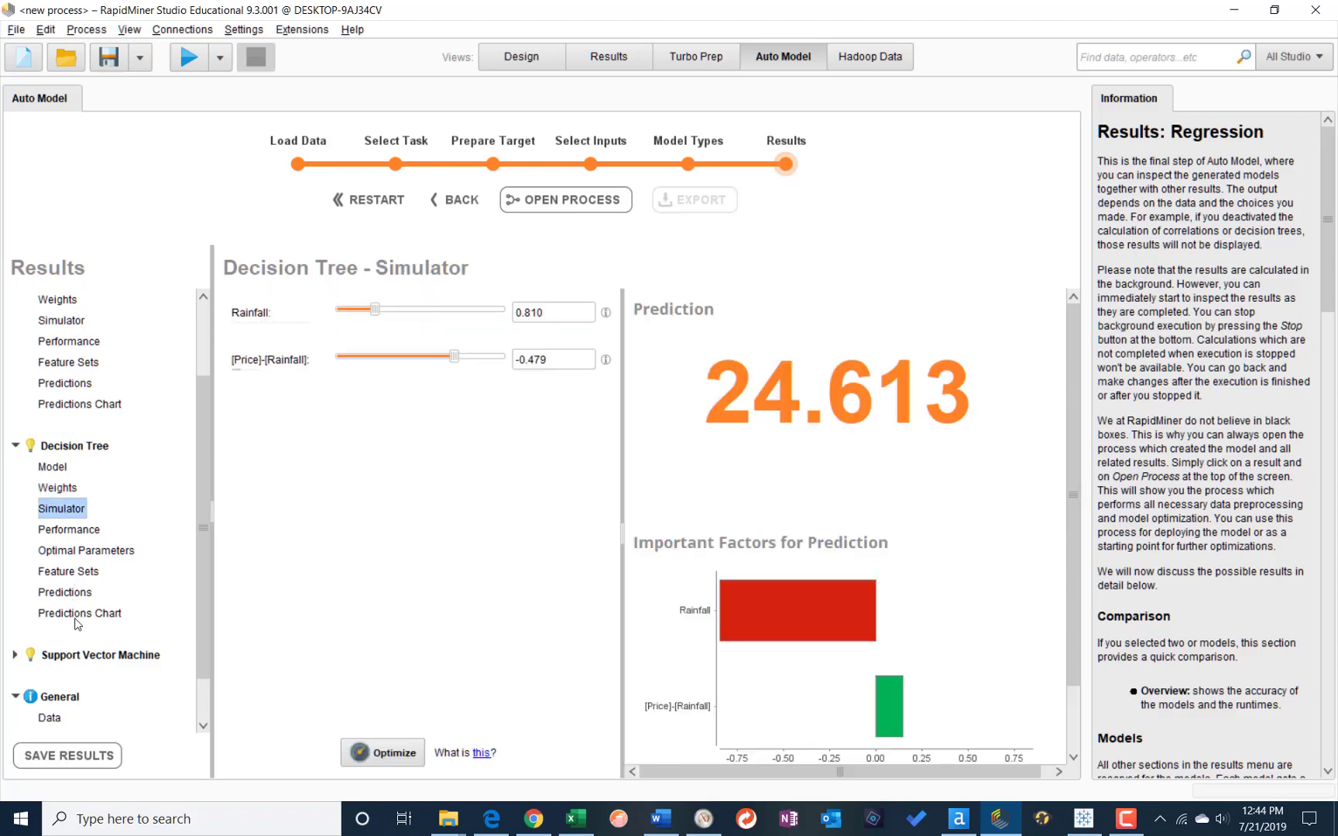
left_click(77, 619)
Review the SVM's predictions chart, predictions table and kernel model, then return to the linear model's coefficients
scroll(80, 620, "down", 2)
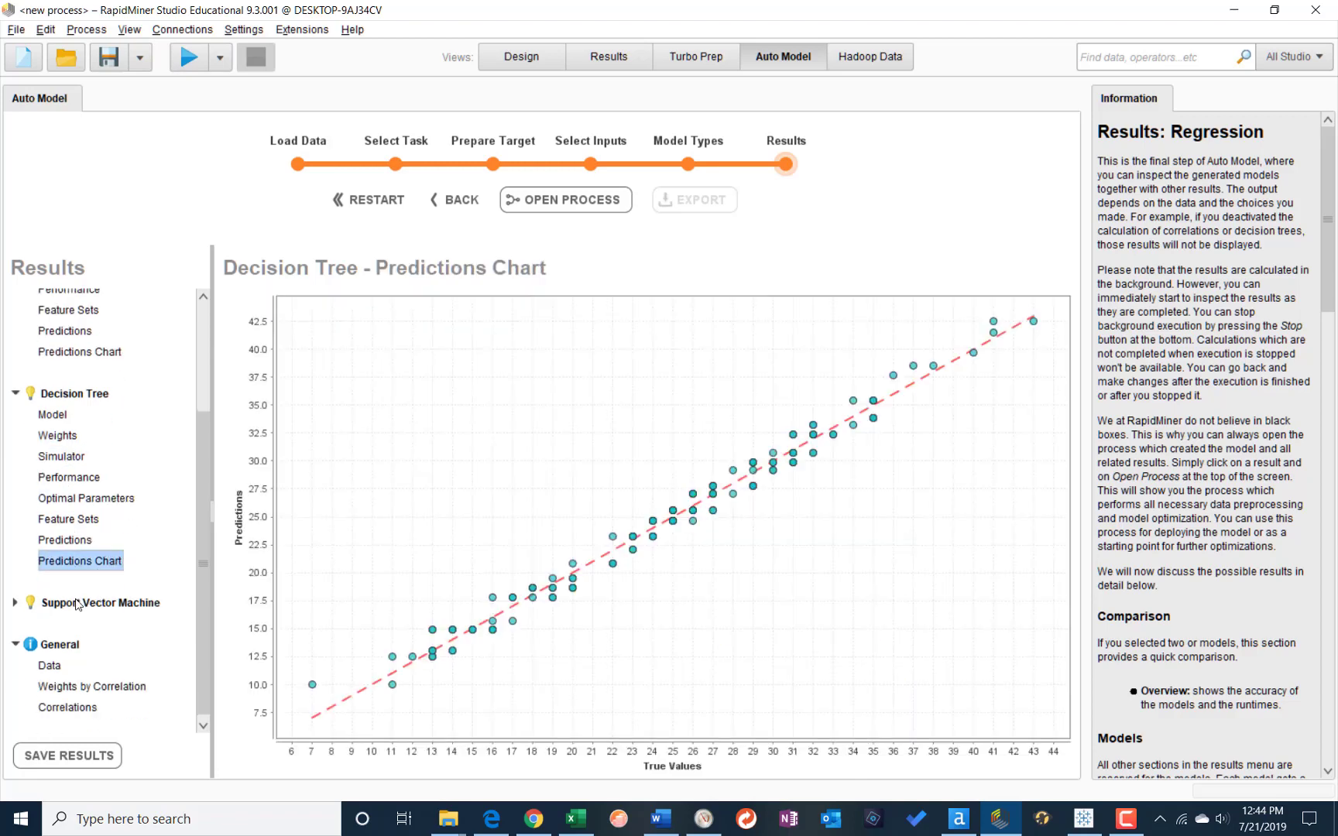
left_click(14, 607)
scroll(96, 600, "down", 3)
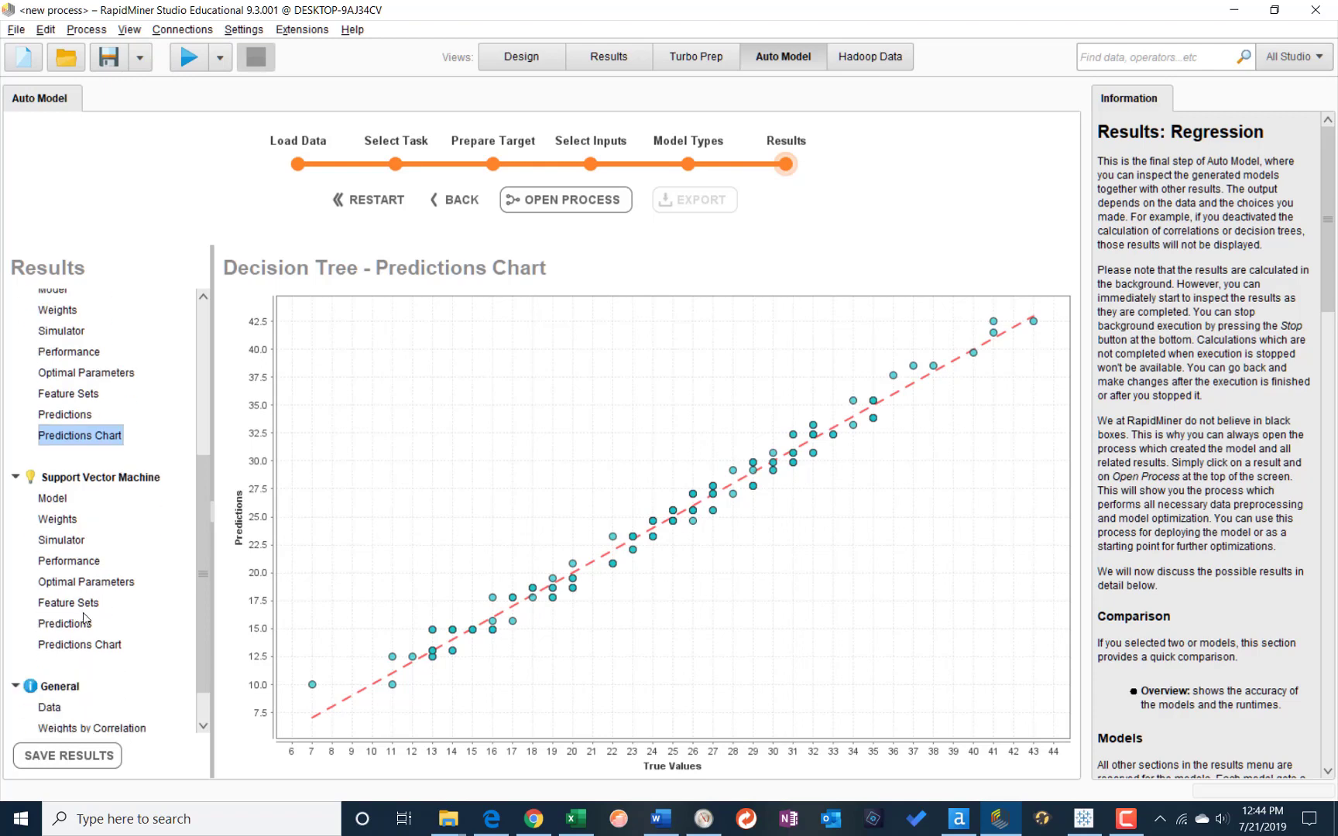
left_click(82, 647)
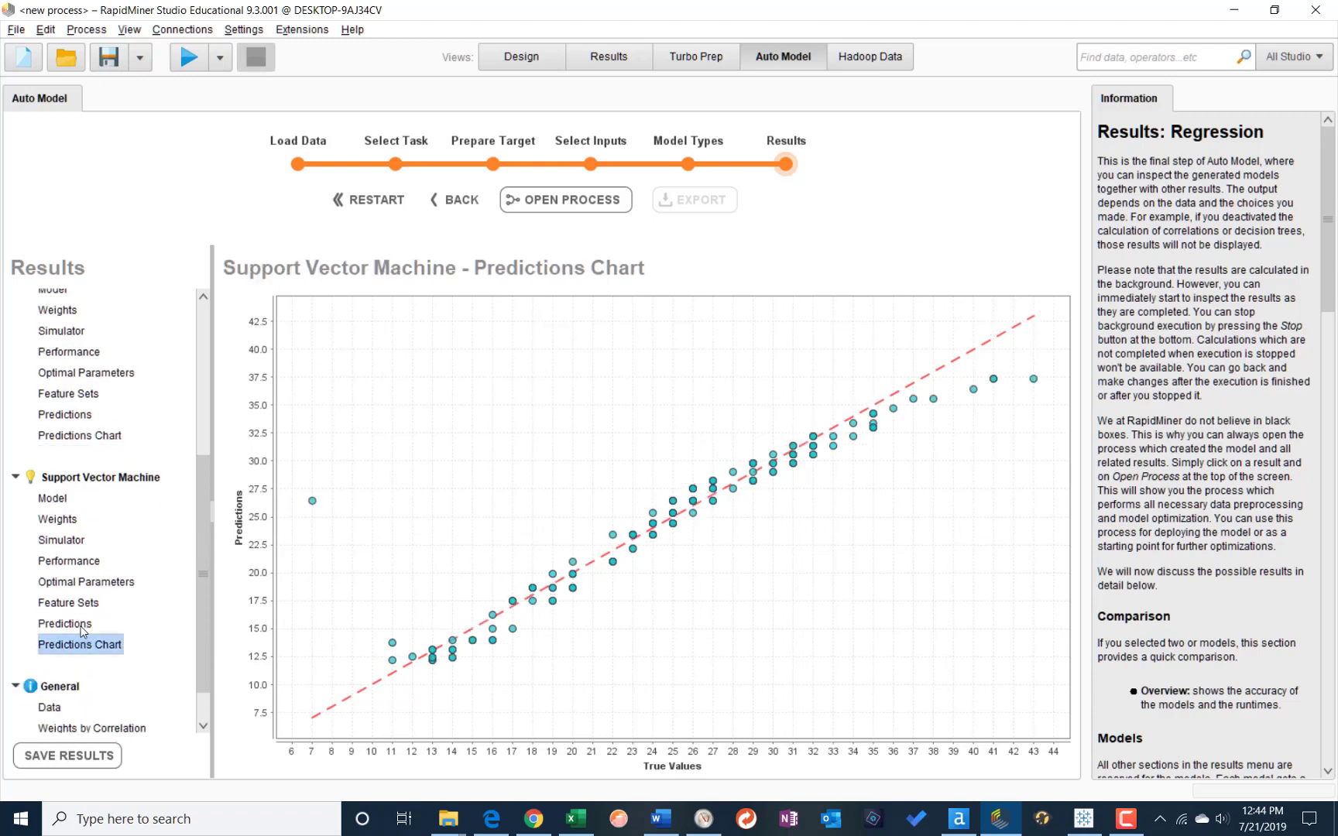
left_click(72, 624)
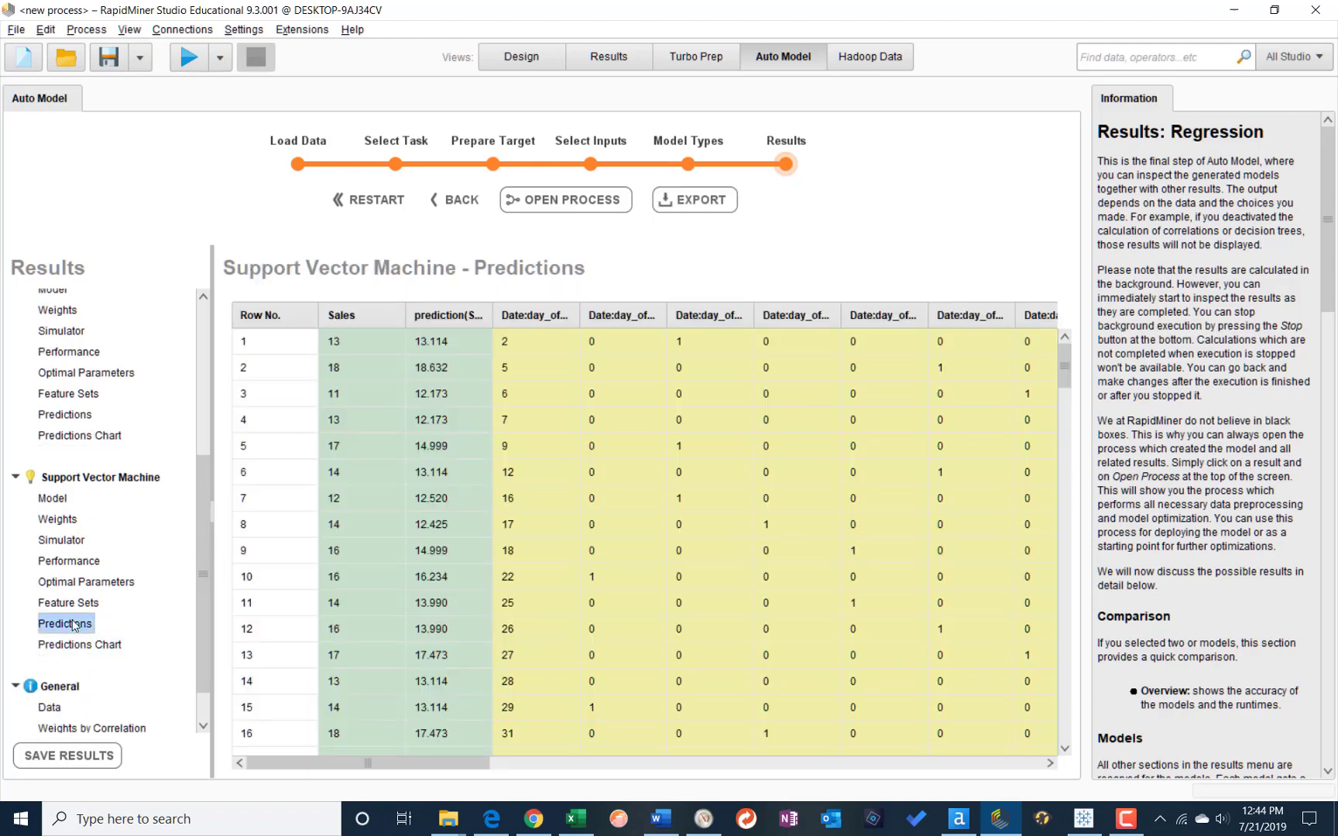
left_click(53, 502)
scroll(178, 585, "up", 5)
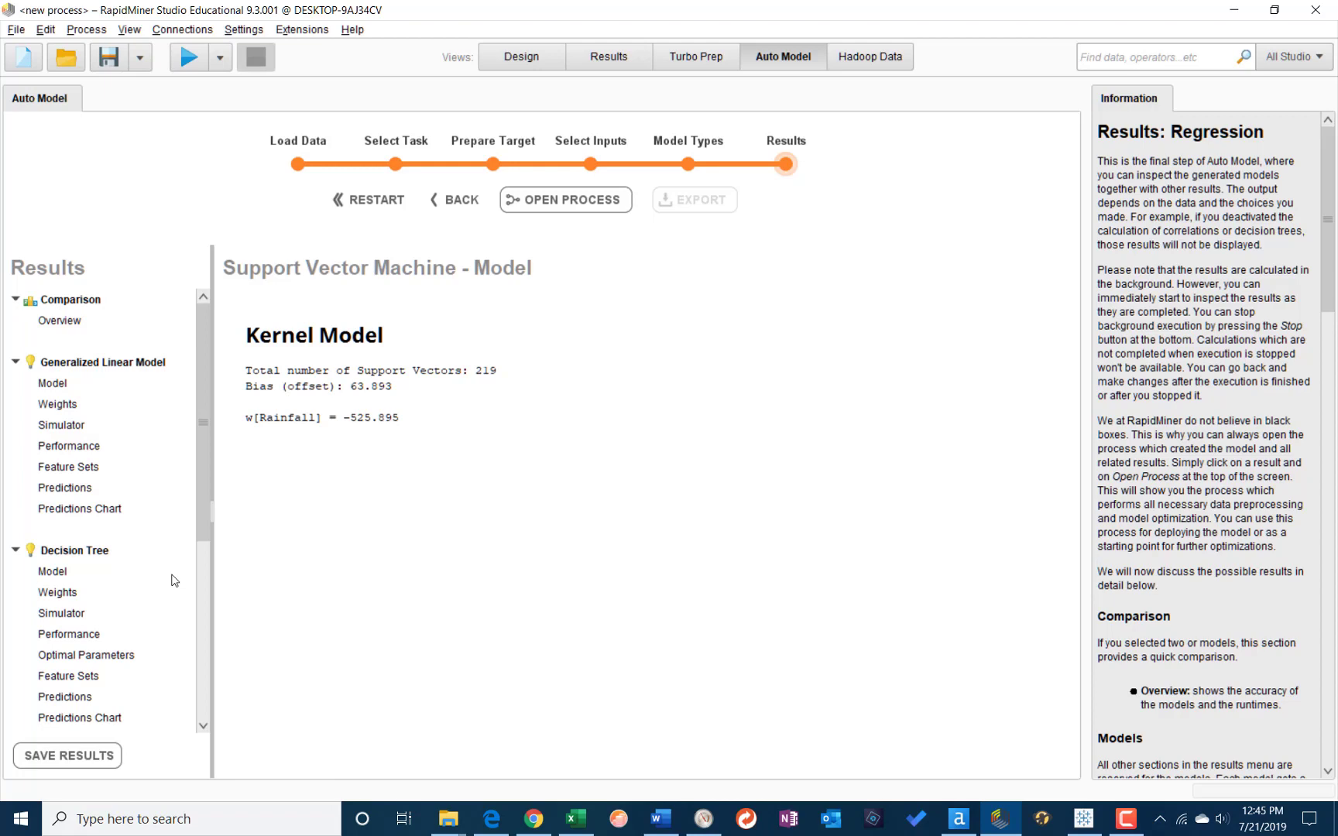
left_click(51, 384)
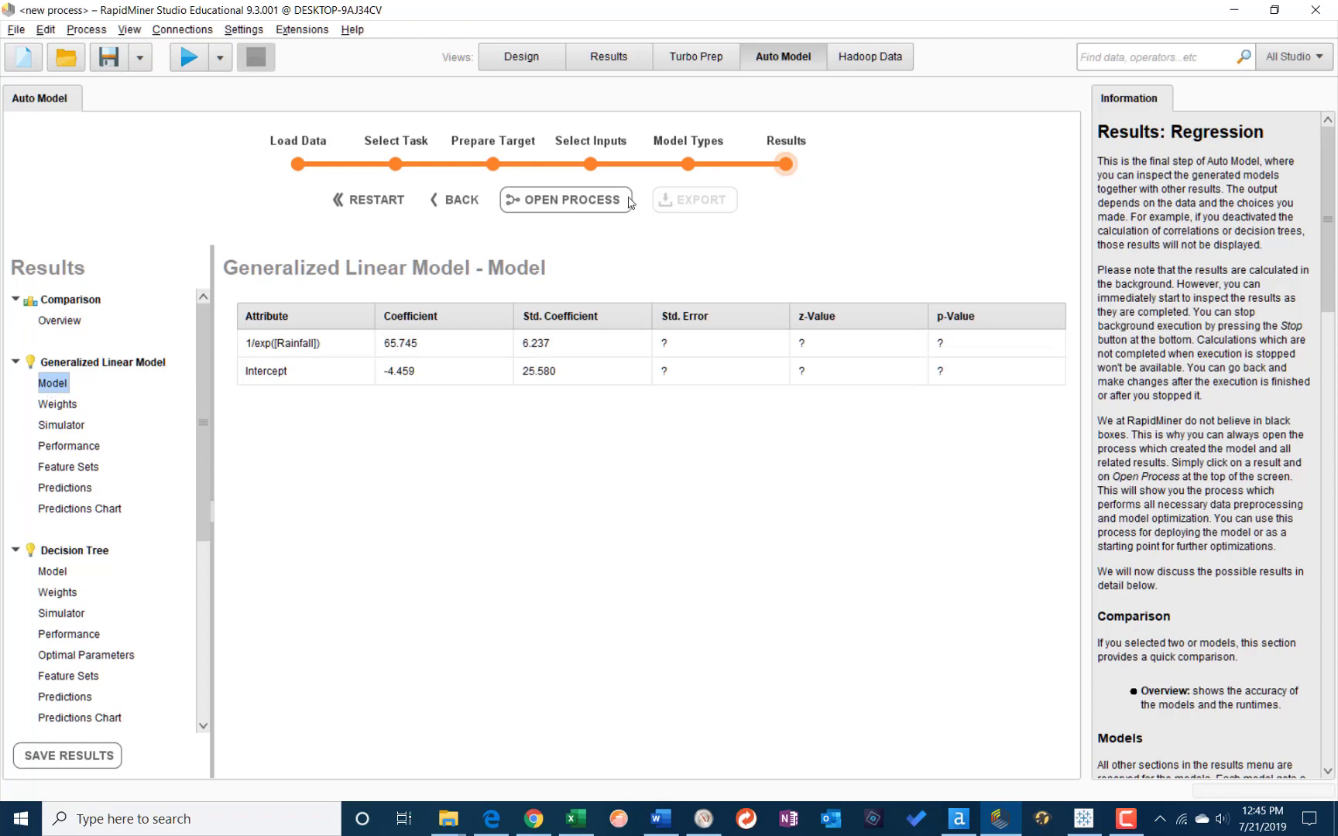
Open the linear model's generated process and scroll across its operators, from Retrieve Data and Preprocessing onward
left_click(579, 202)
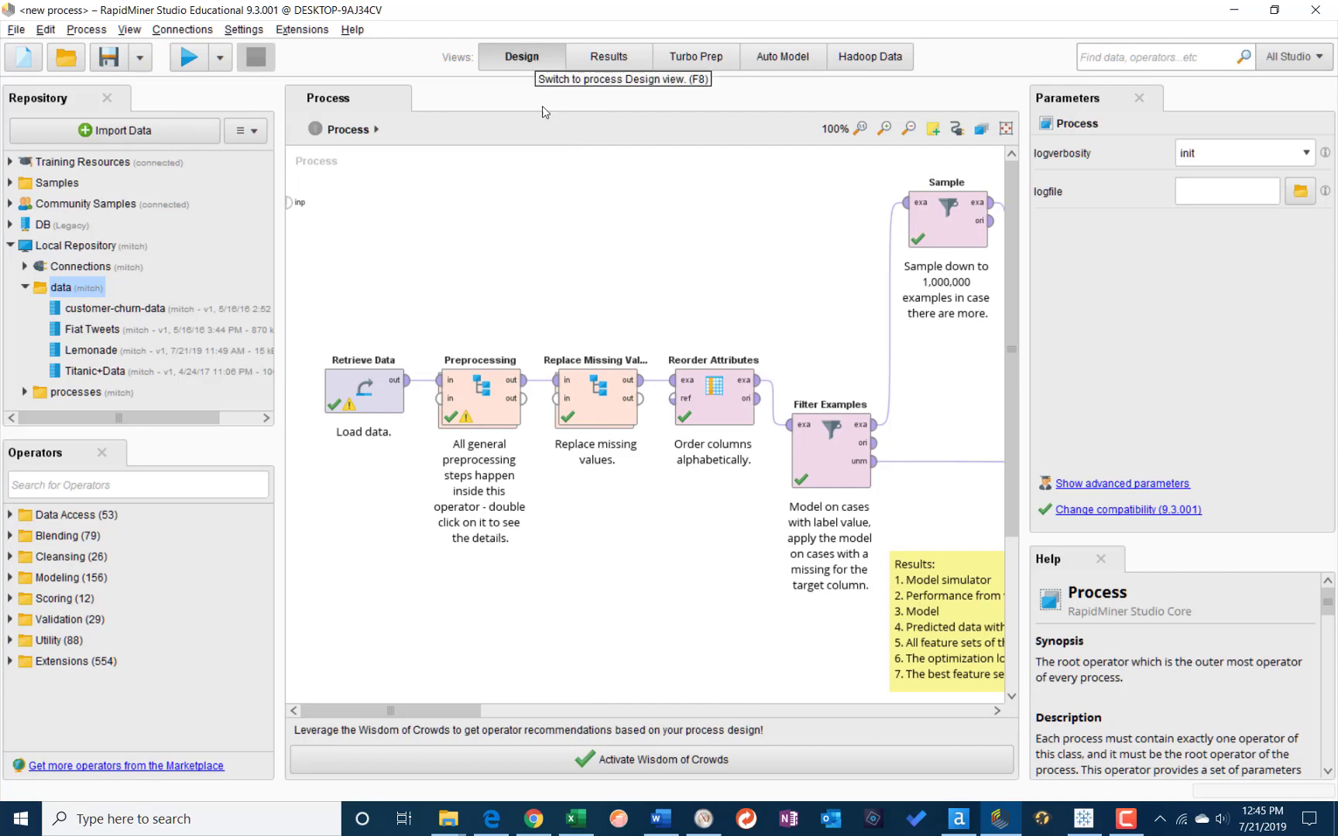
left_click_drag(430, 706, 540, 719)
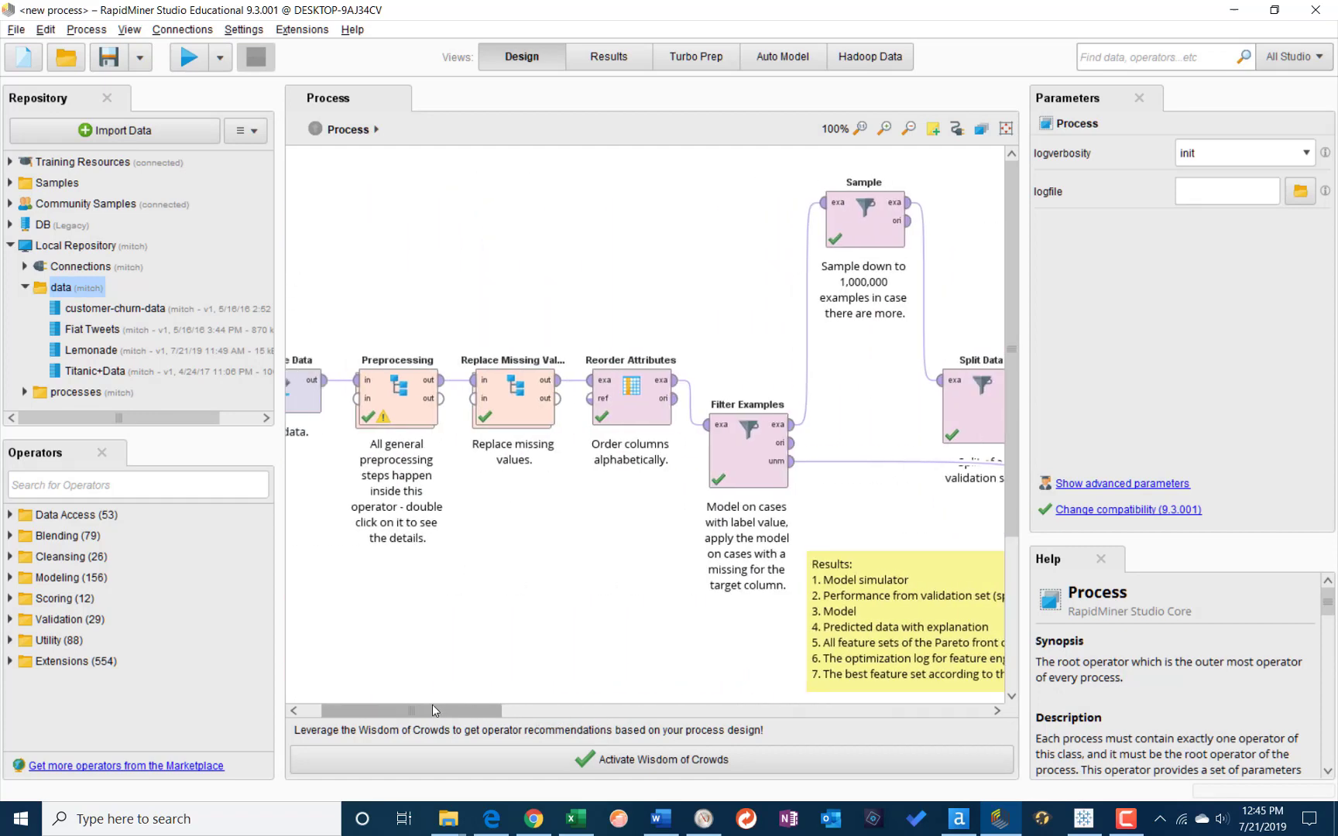
left_click_drag(433, 711, 403, 706)
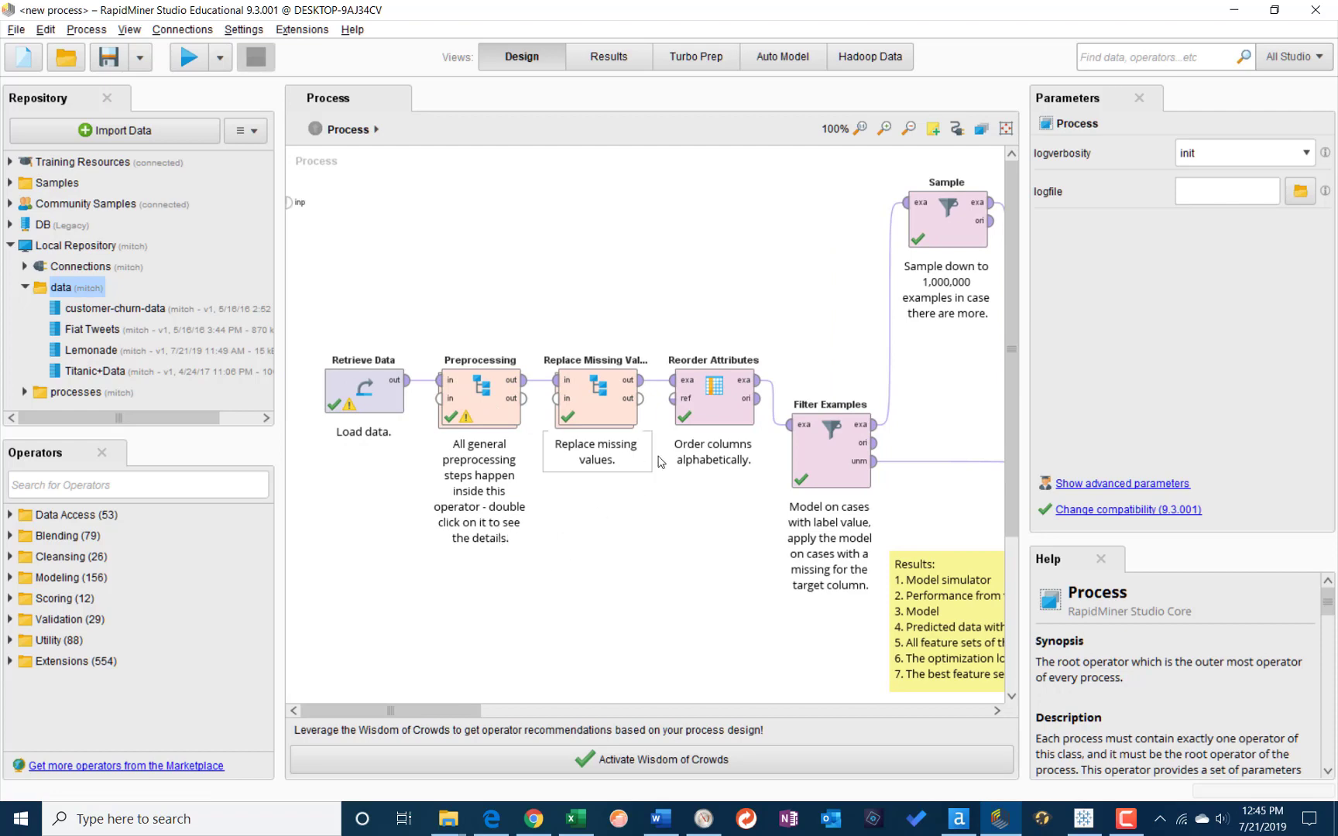
mouse_move(430, 715)
left_mouse_down()
mouse_move(949, 699)
mouse_move(424, 710)
left_mouse_up()
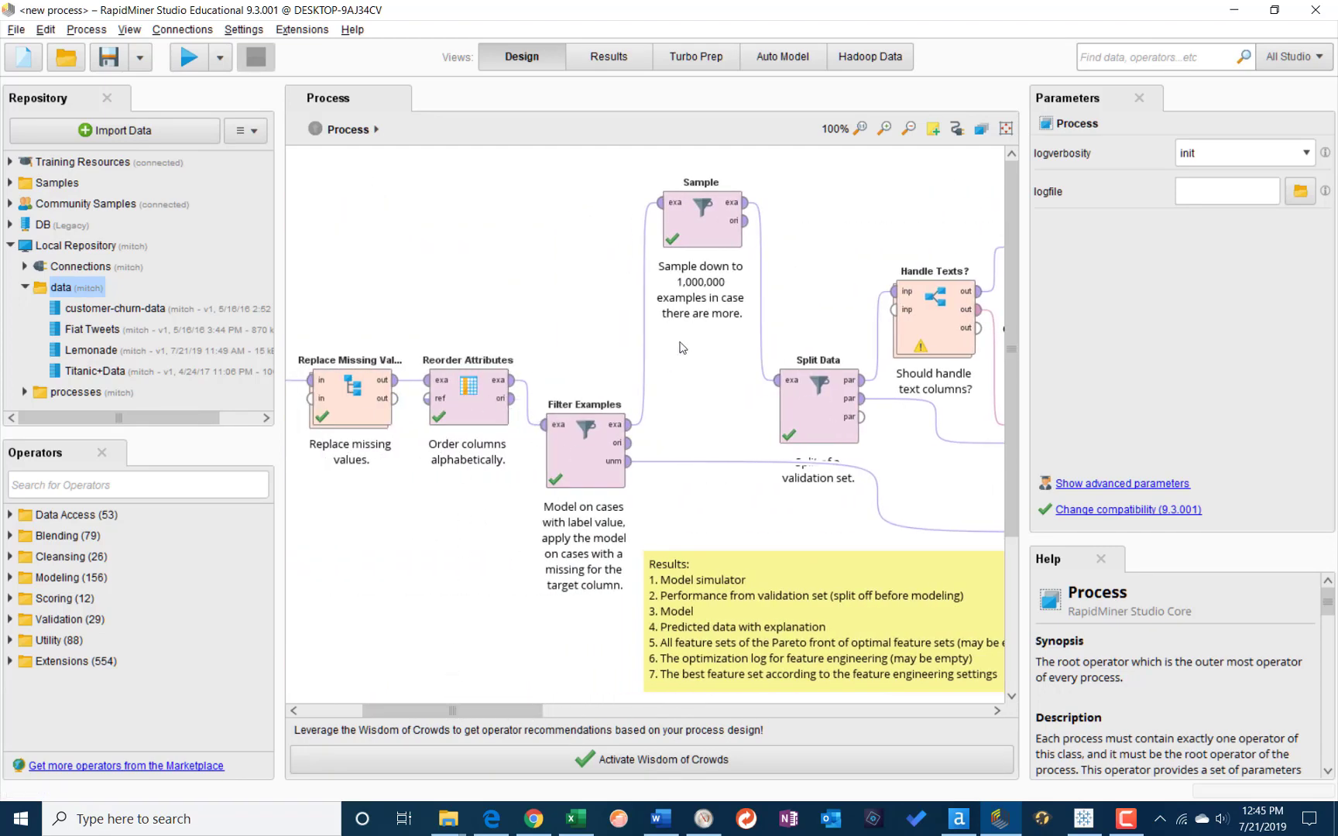
left_click_drag(501, 745, 701, 459)
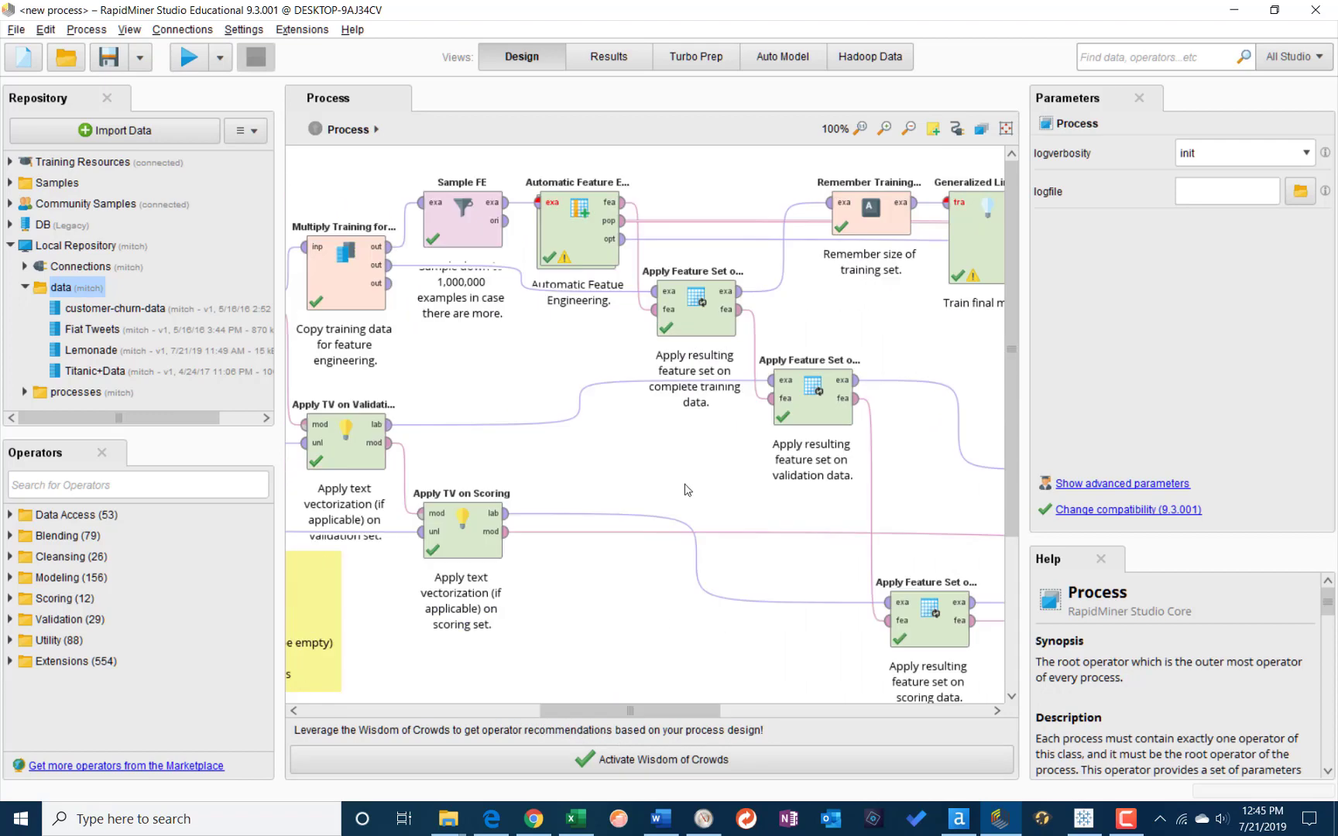
left_click_drag(659, 712, 356, 702)
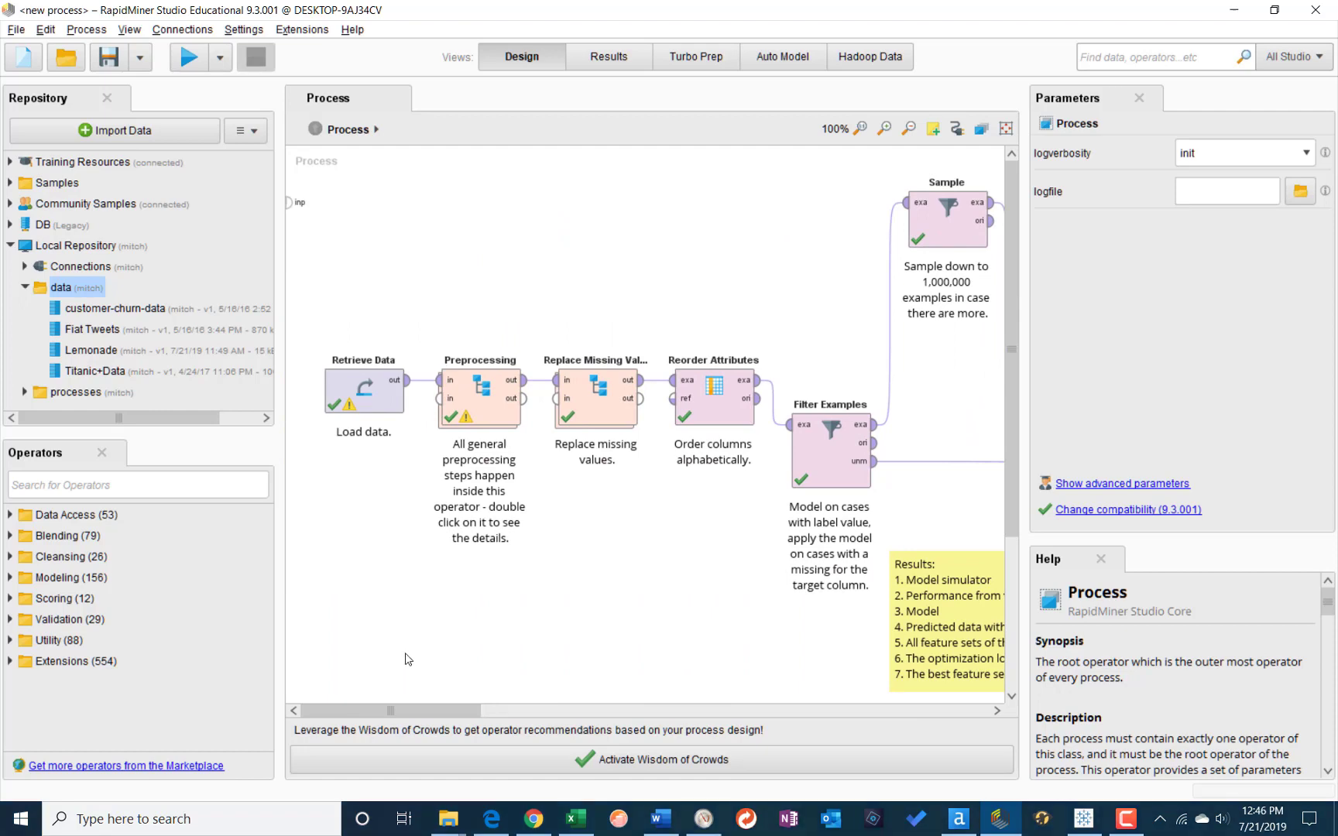
Export the linear model process to the Downloads folder as LemonadeLinearModel.rmp
left_click(16, 29)
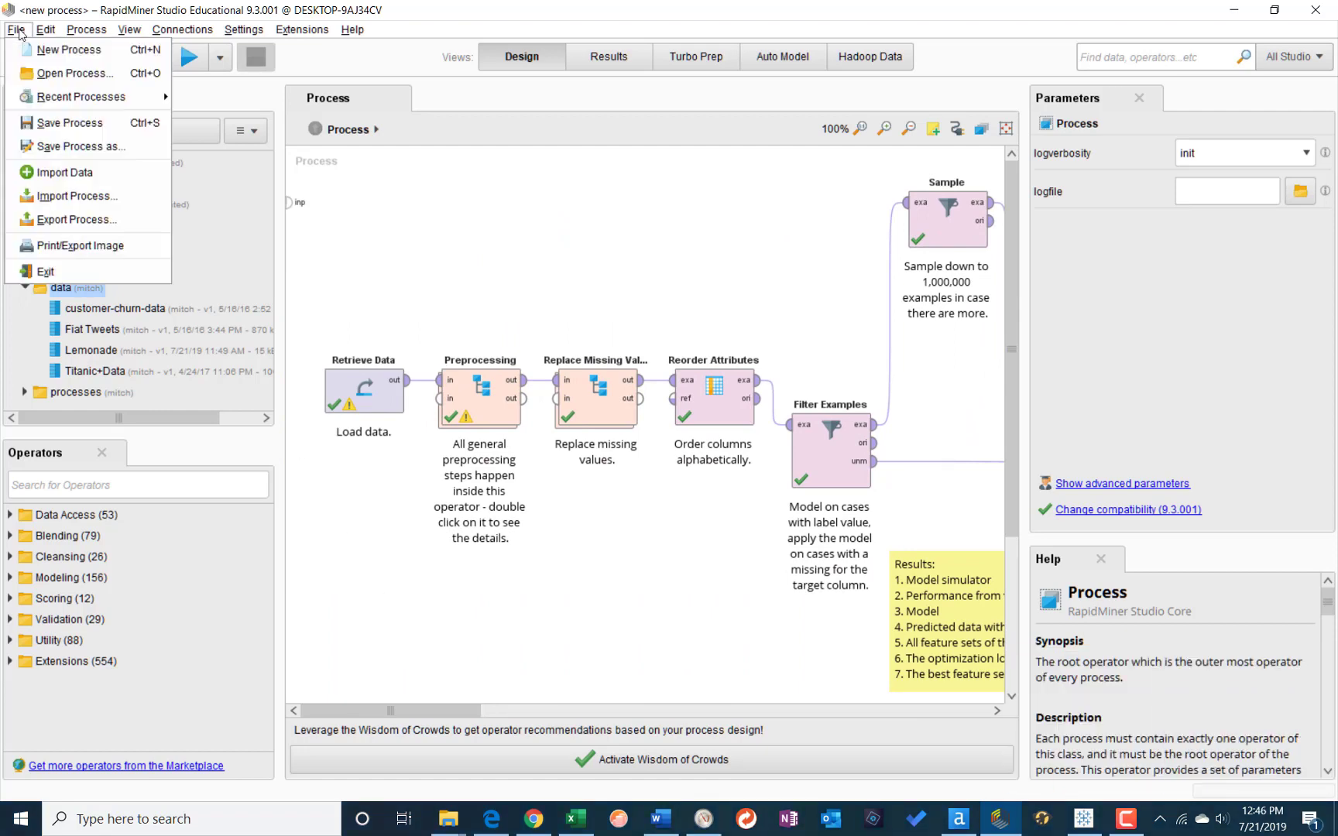
left_click(47, 220)
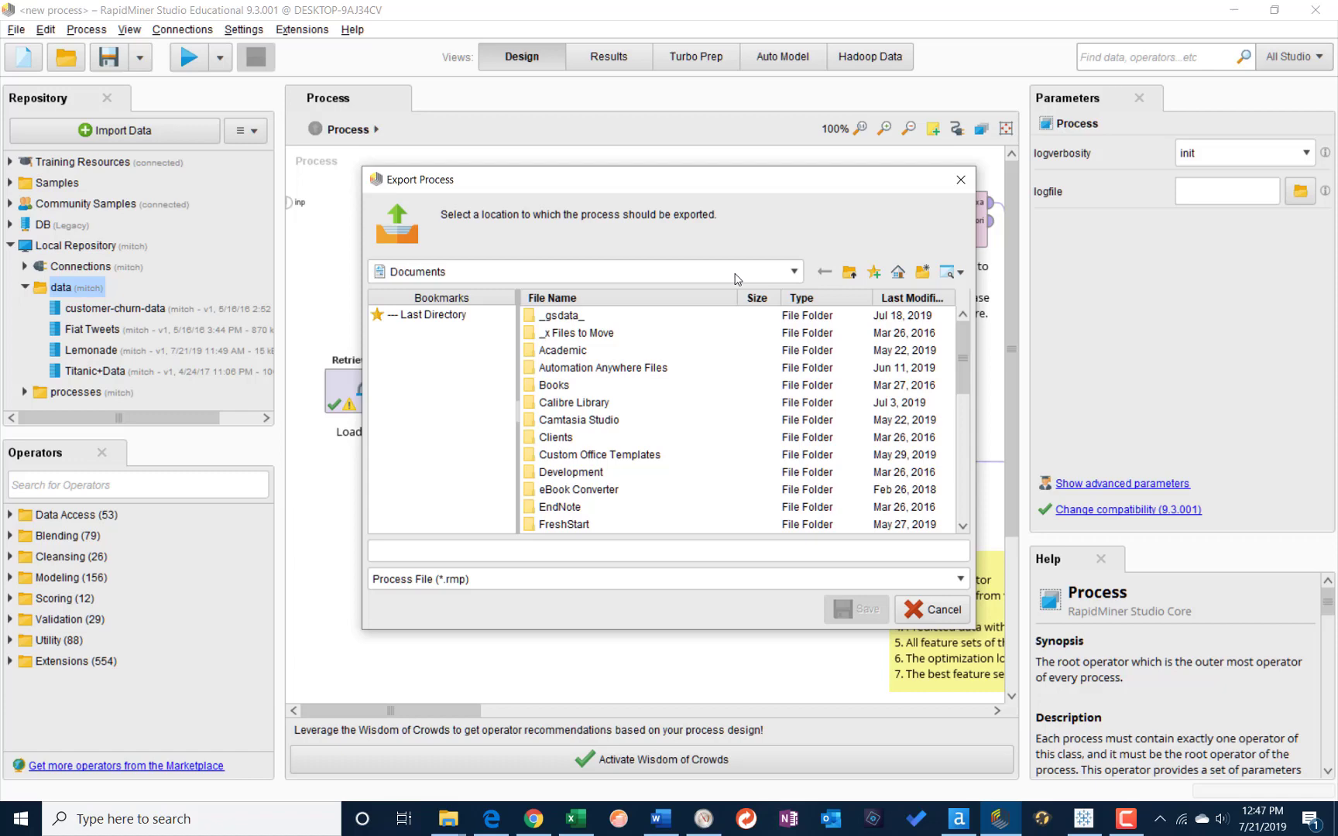
left_click(794, 272)
left_click(418, 348)
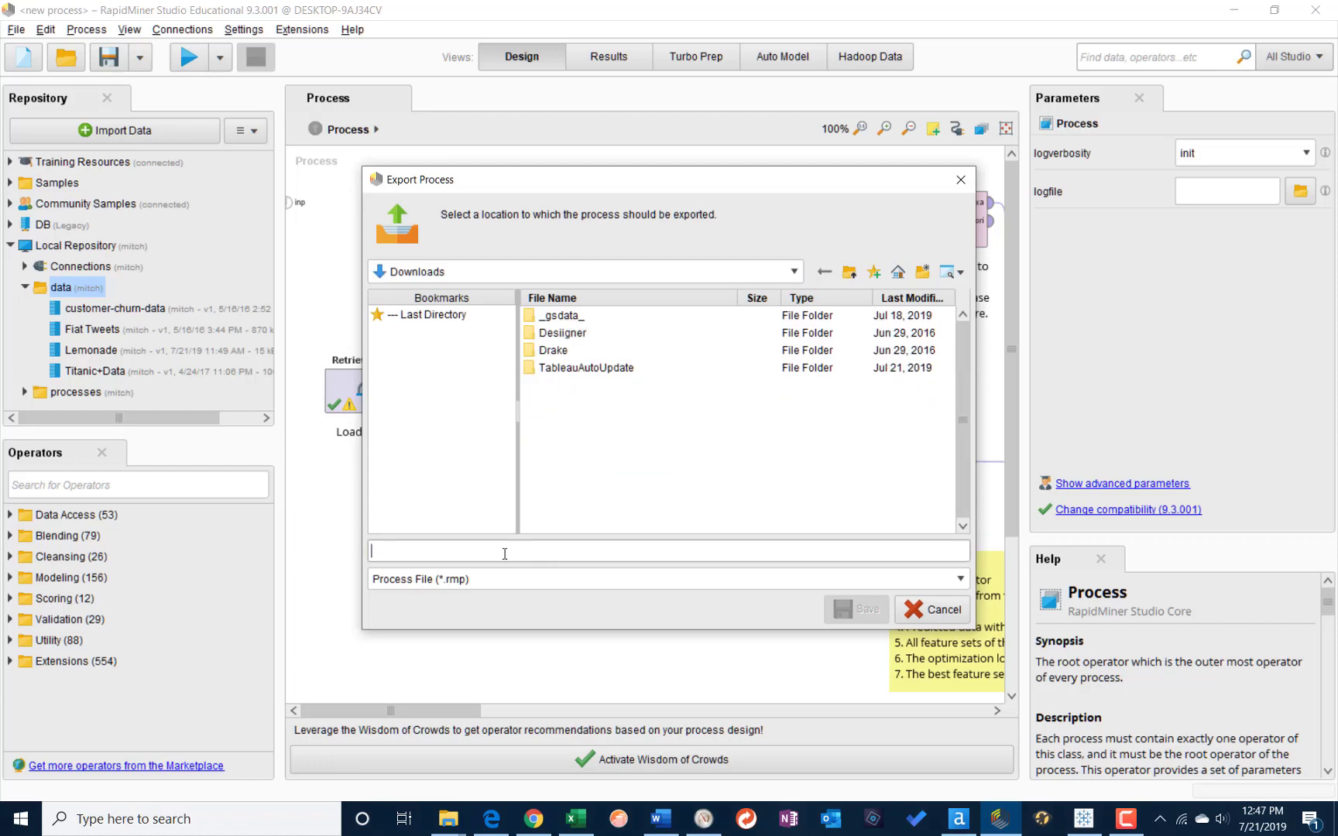
type("LinearModel")
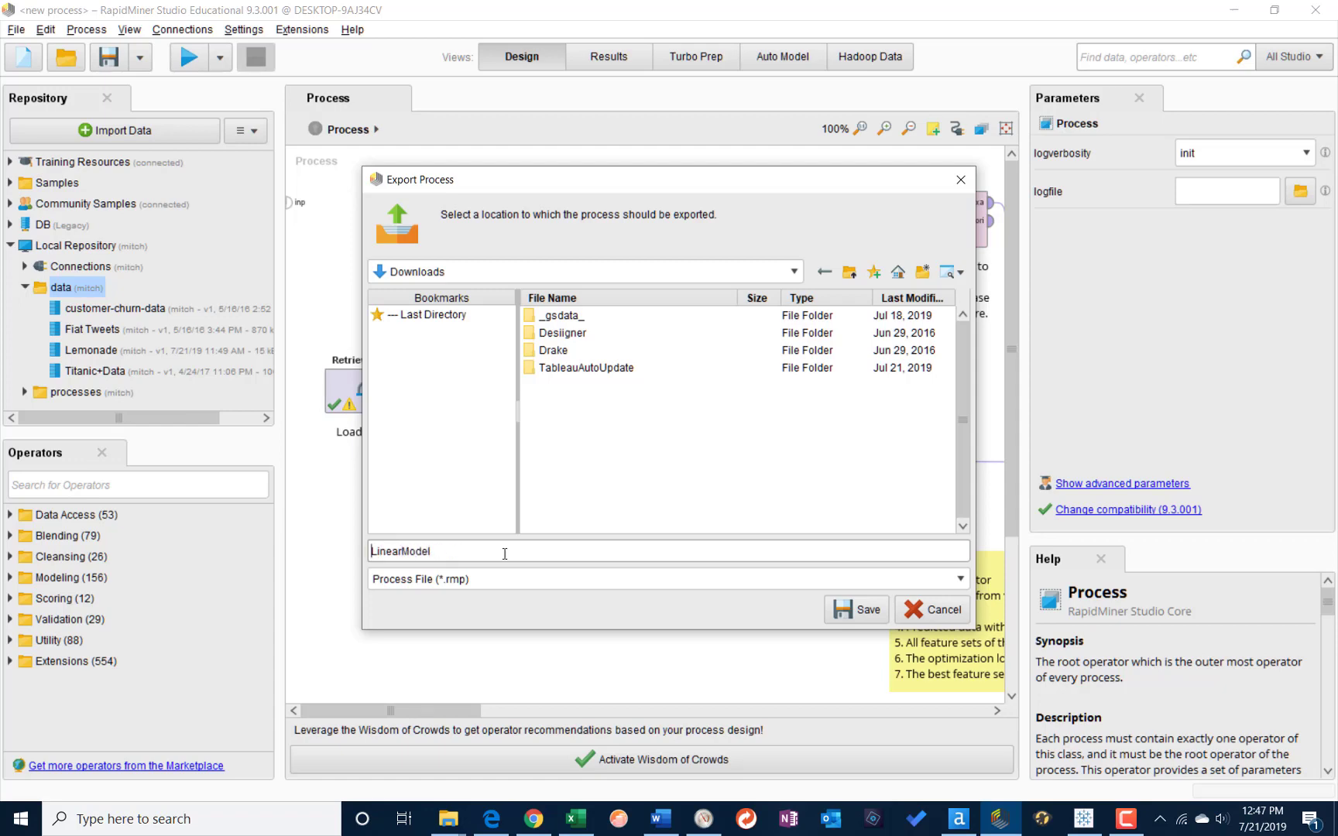
type("Lemonade")
left_click(850, 609)
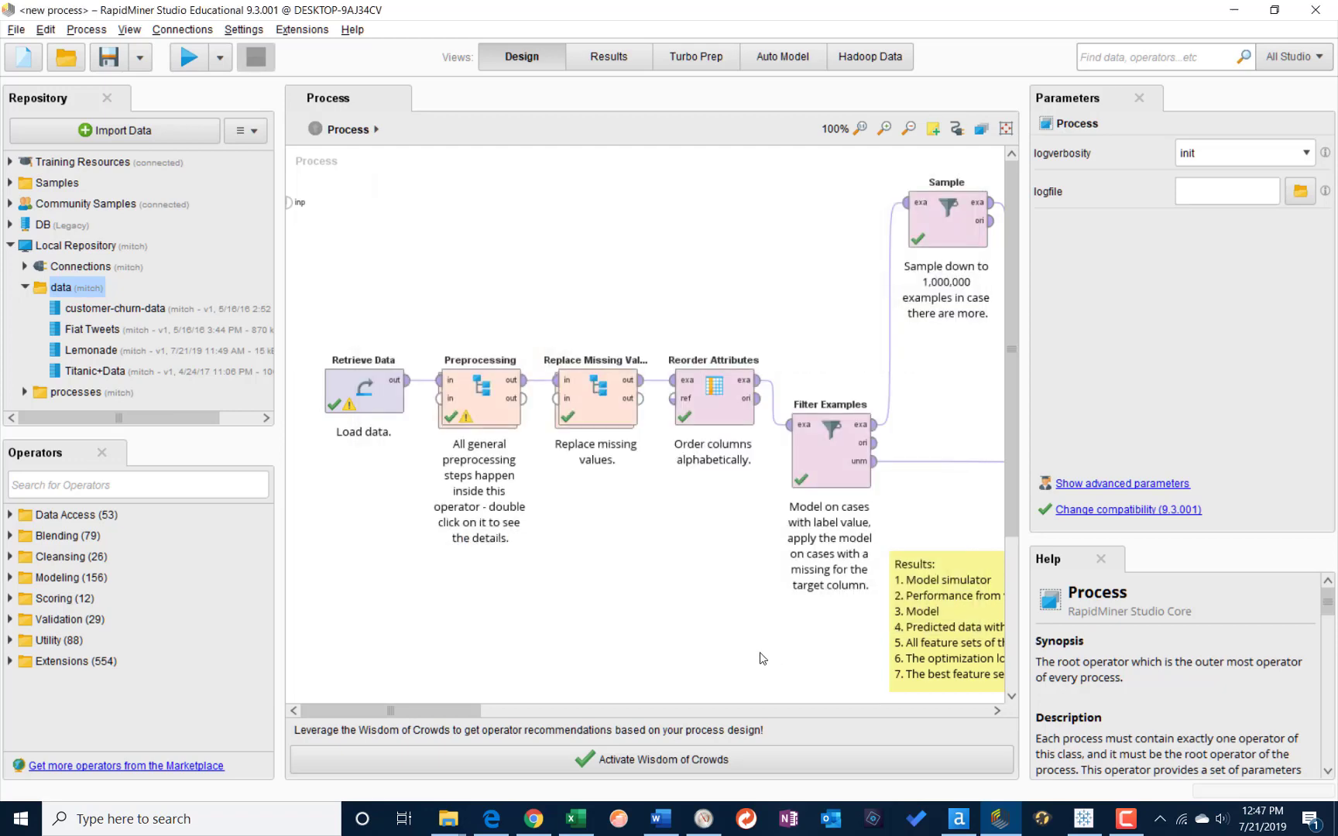
Open the Decision Tree model's generated process from Auto Model and scroll through its operators
left_click(782, 56)
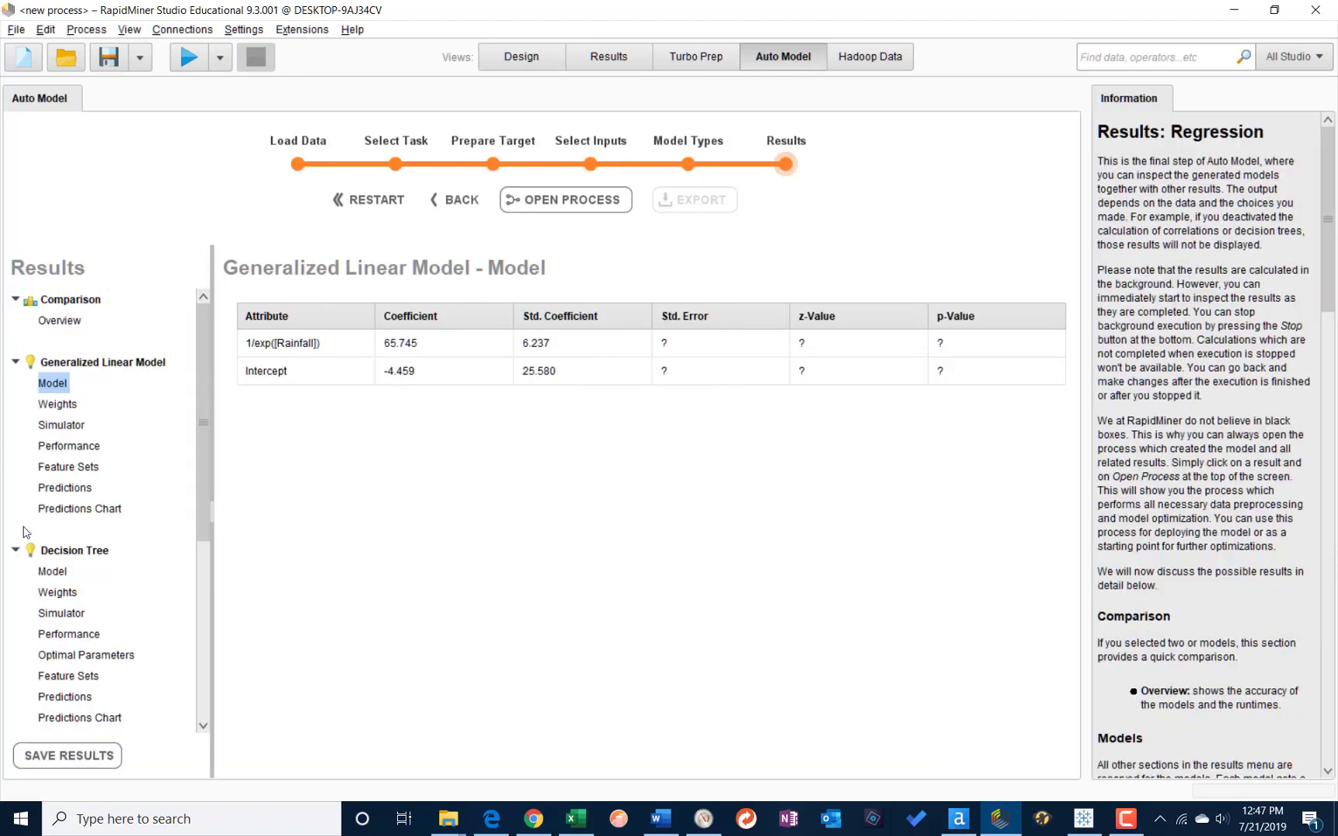
left_click(52, 572)
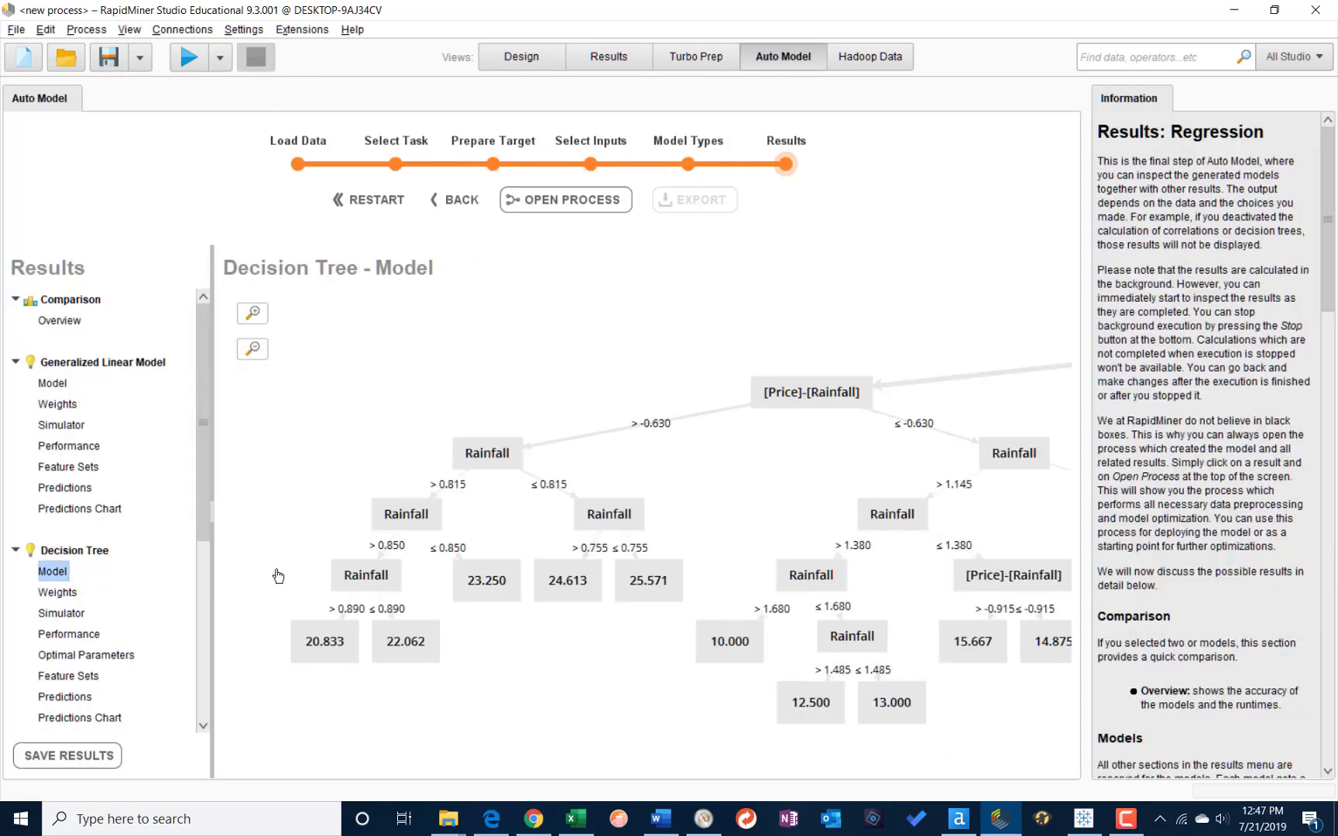
left_click(570, 211)
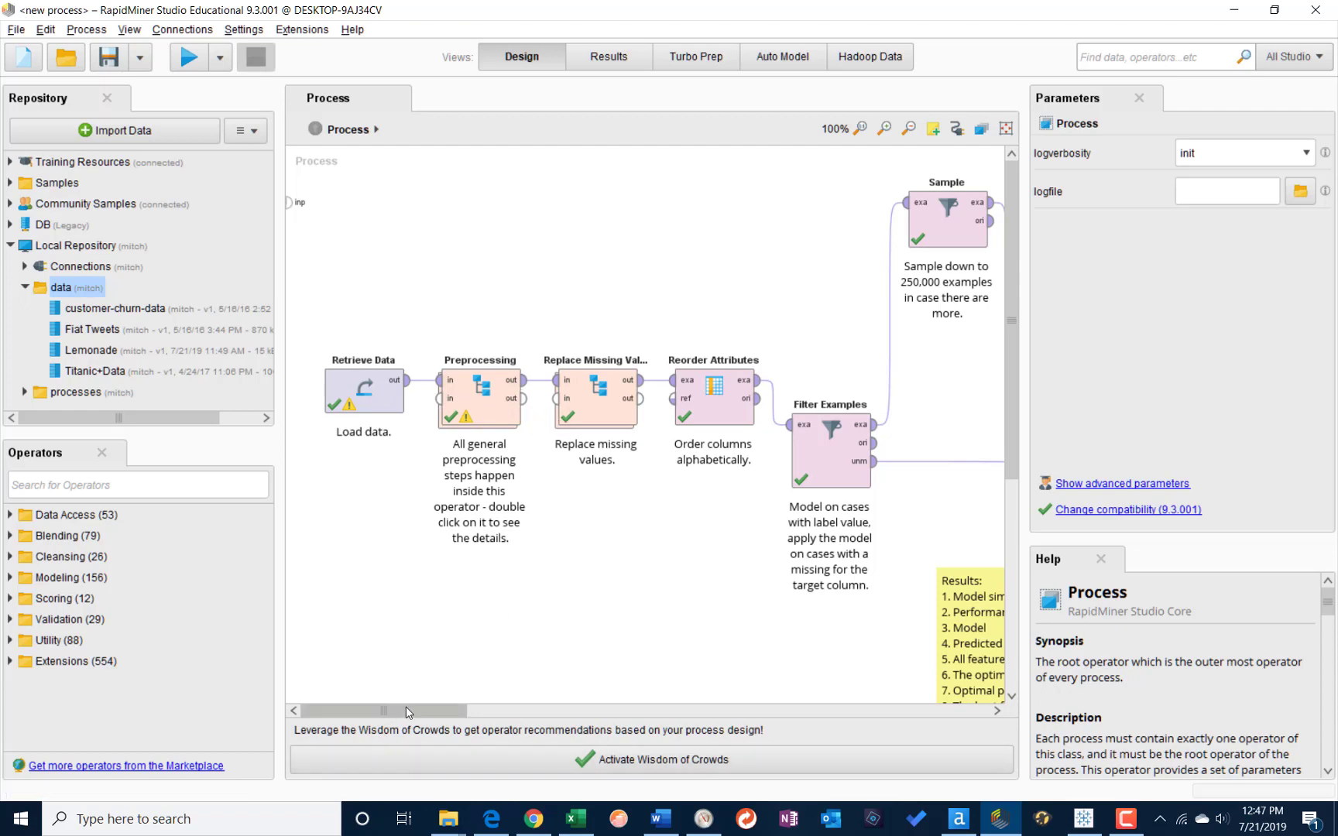
left_click_drag(408, 712, 310, 464)
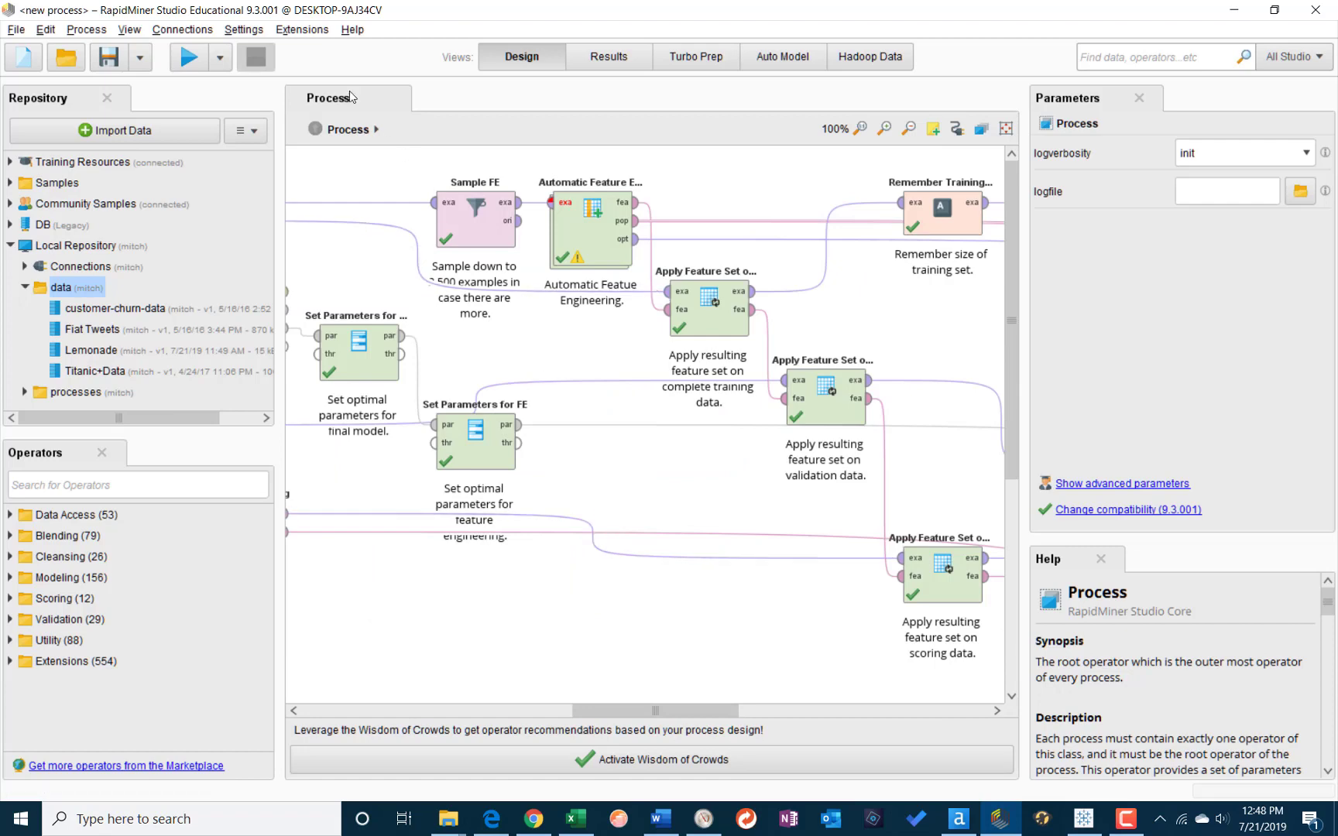
Export the decision tree process as LemonadeDecisionTreeModel.rmp by adapting the linear model's file name in Downloads
left_click(16, 29)
left_click(71, 219)
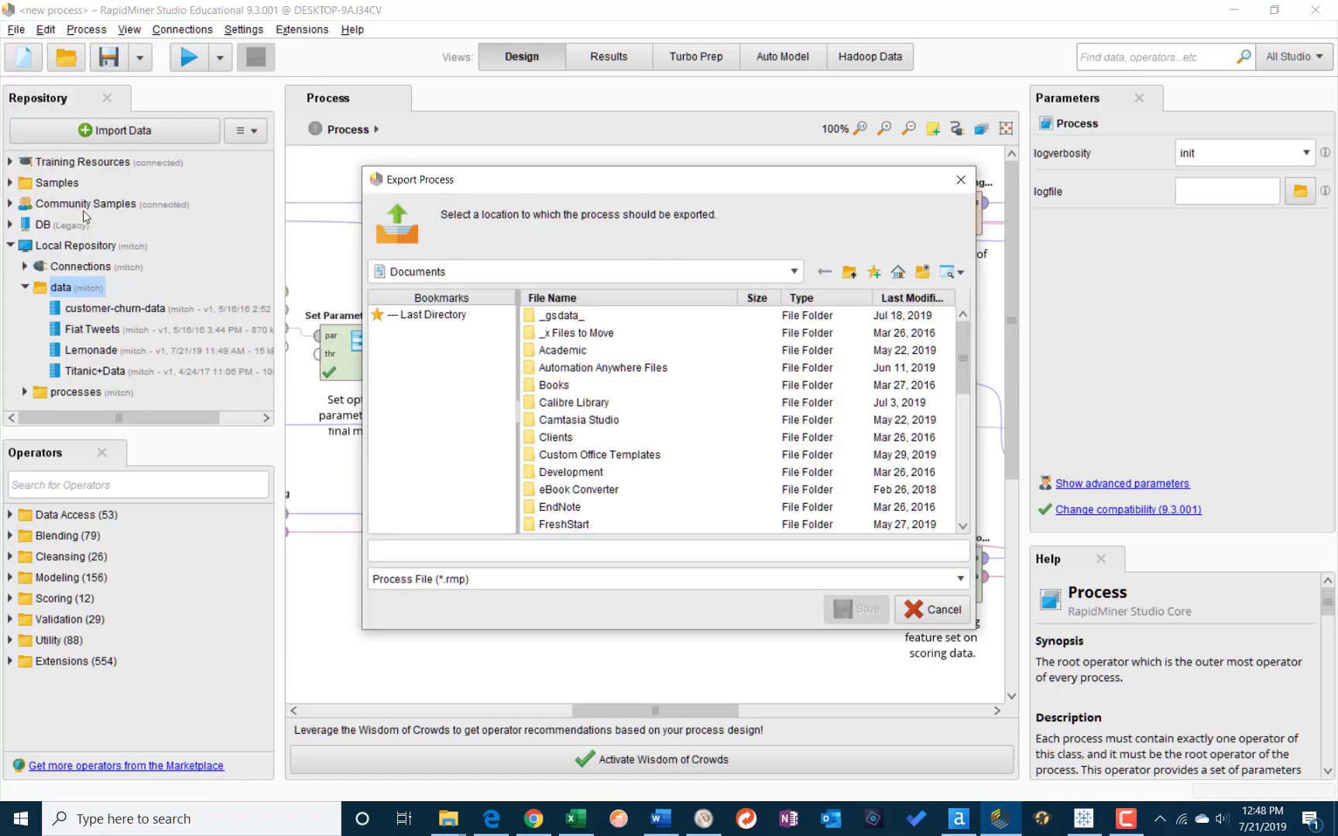
left_click(432, 315)
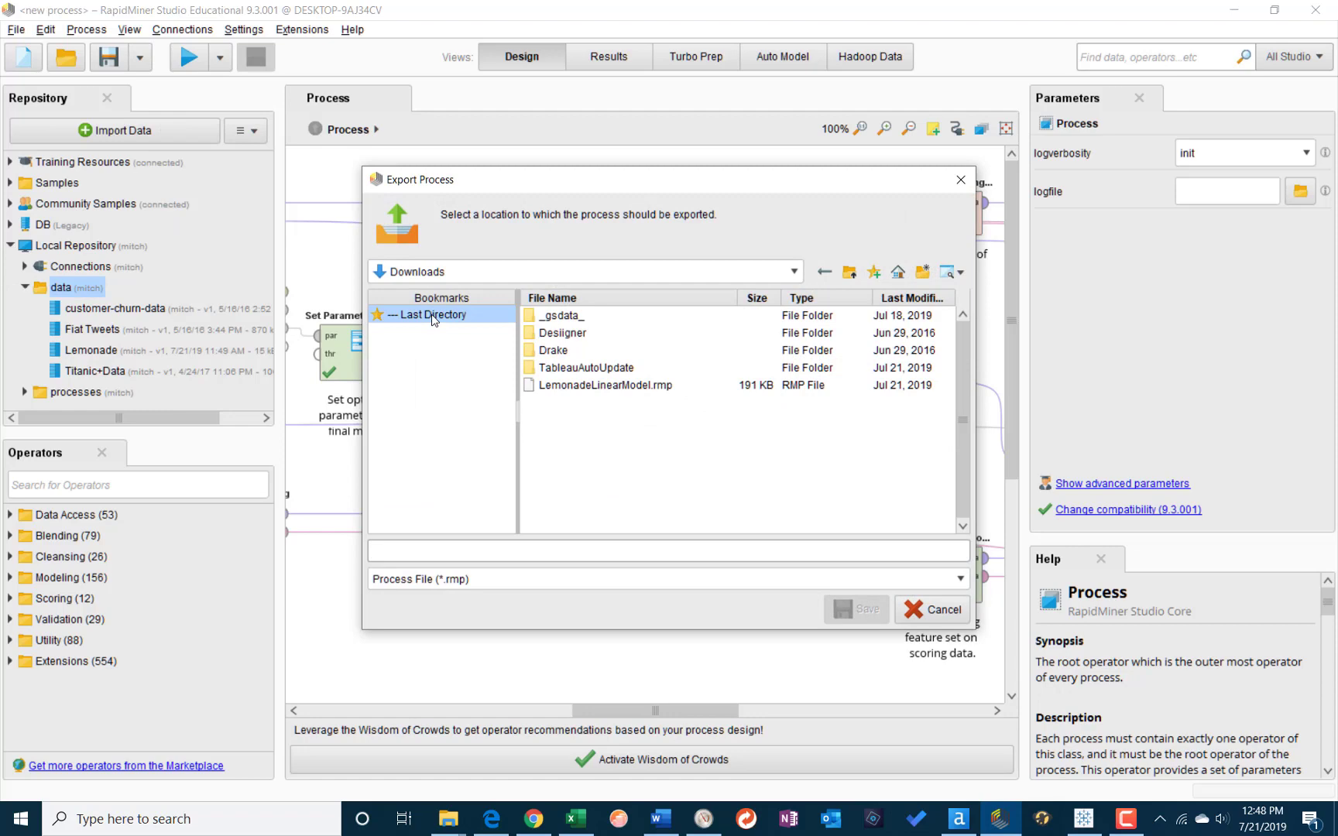
left_click(580, 391)
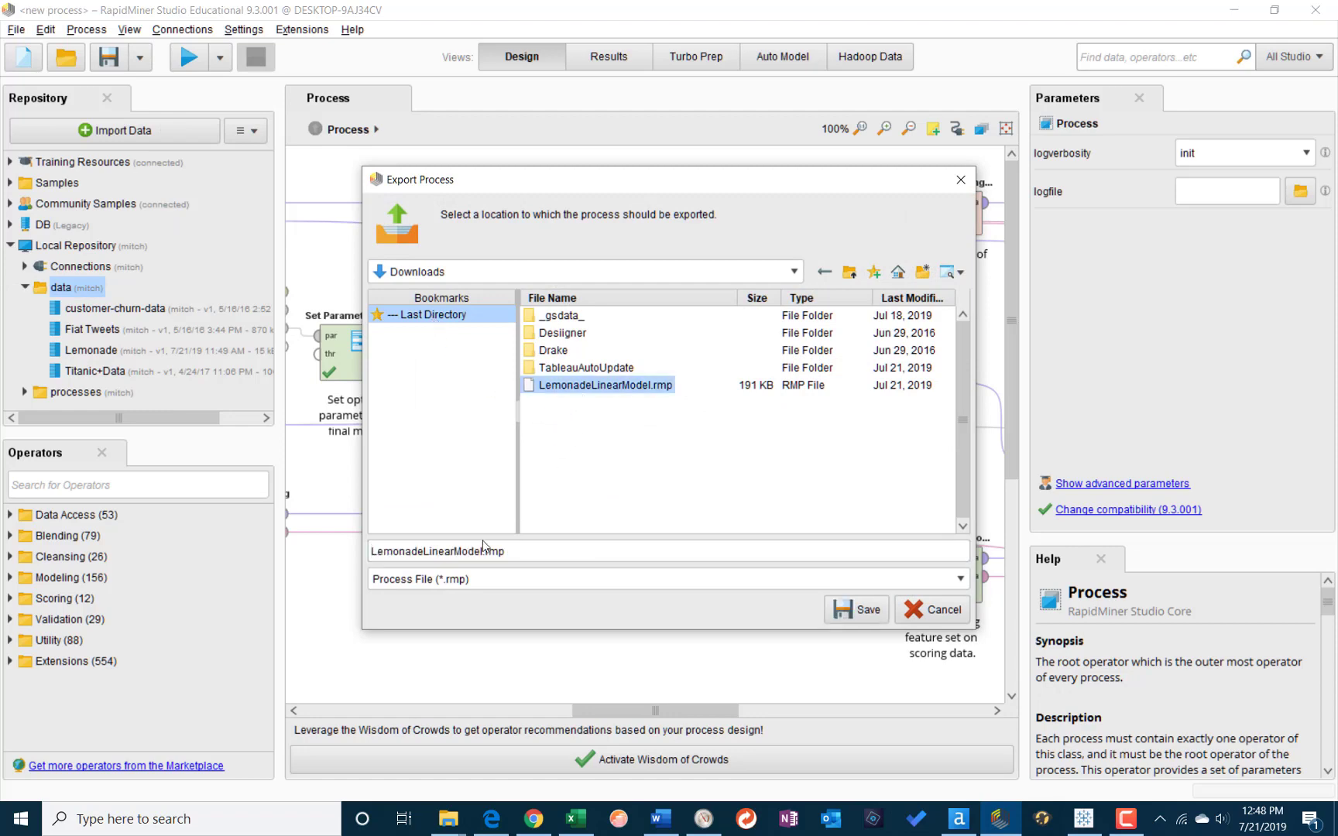
left_click(428, 550)
type("Decision")
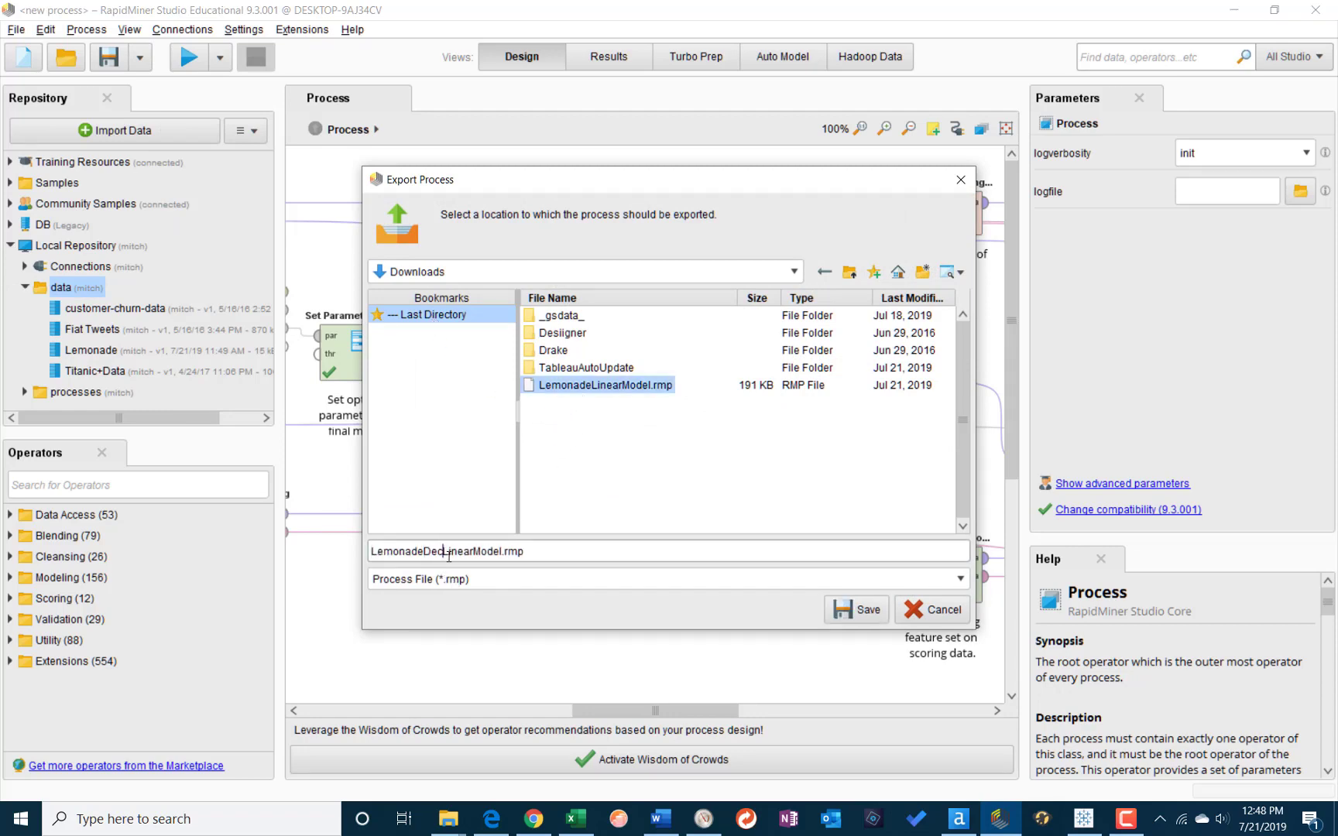
key("BackSpace")
key("BackSpace")
key("BackSpace")
key("BackSpace")
type("sionTree")
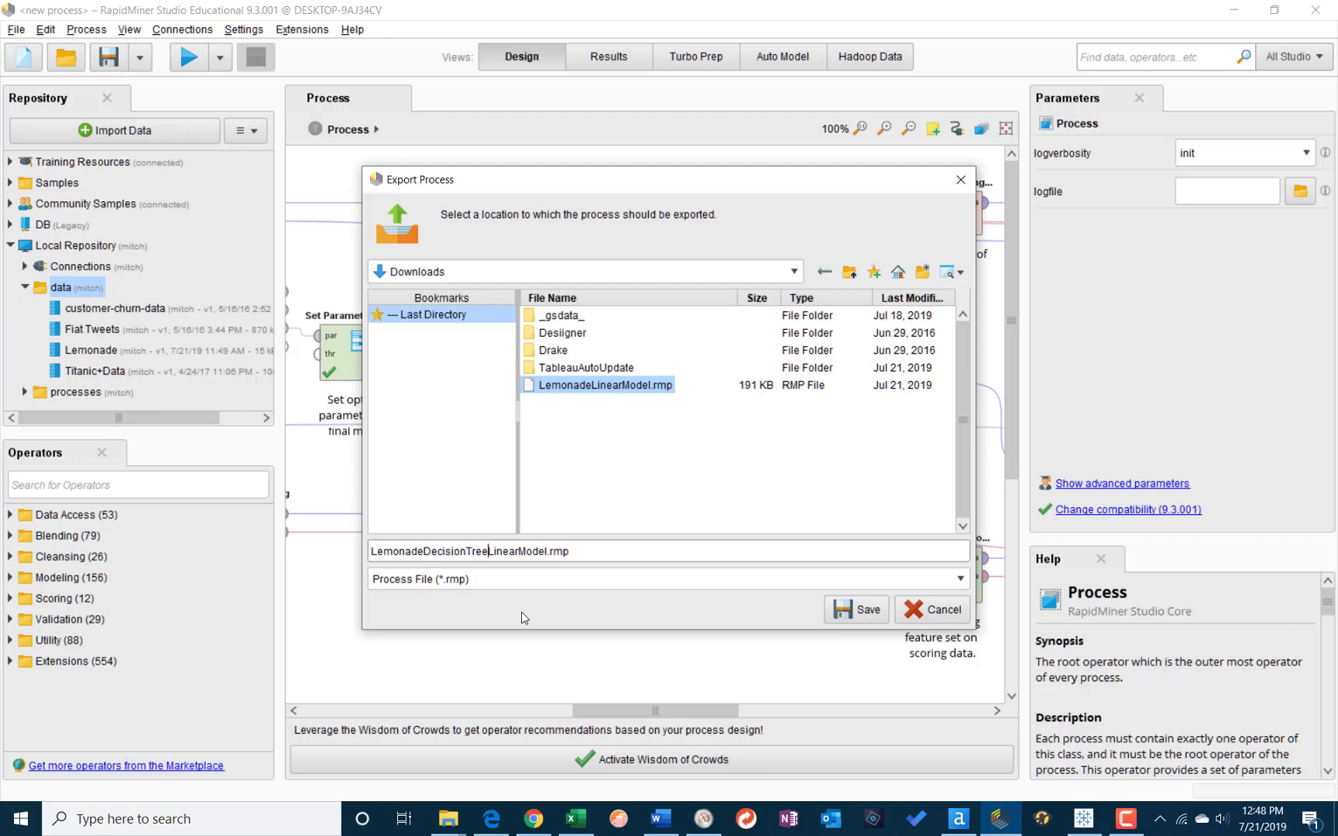
key("Delete")
key("Delete")
key("Delete")
key("Delete")
key("Delete")
key("Delete")
key("Delete")
left_click(833, 609)
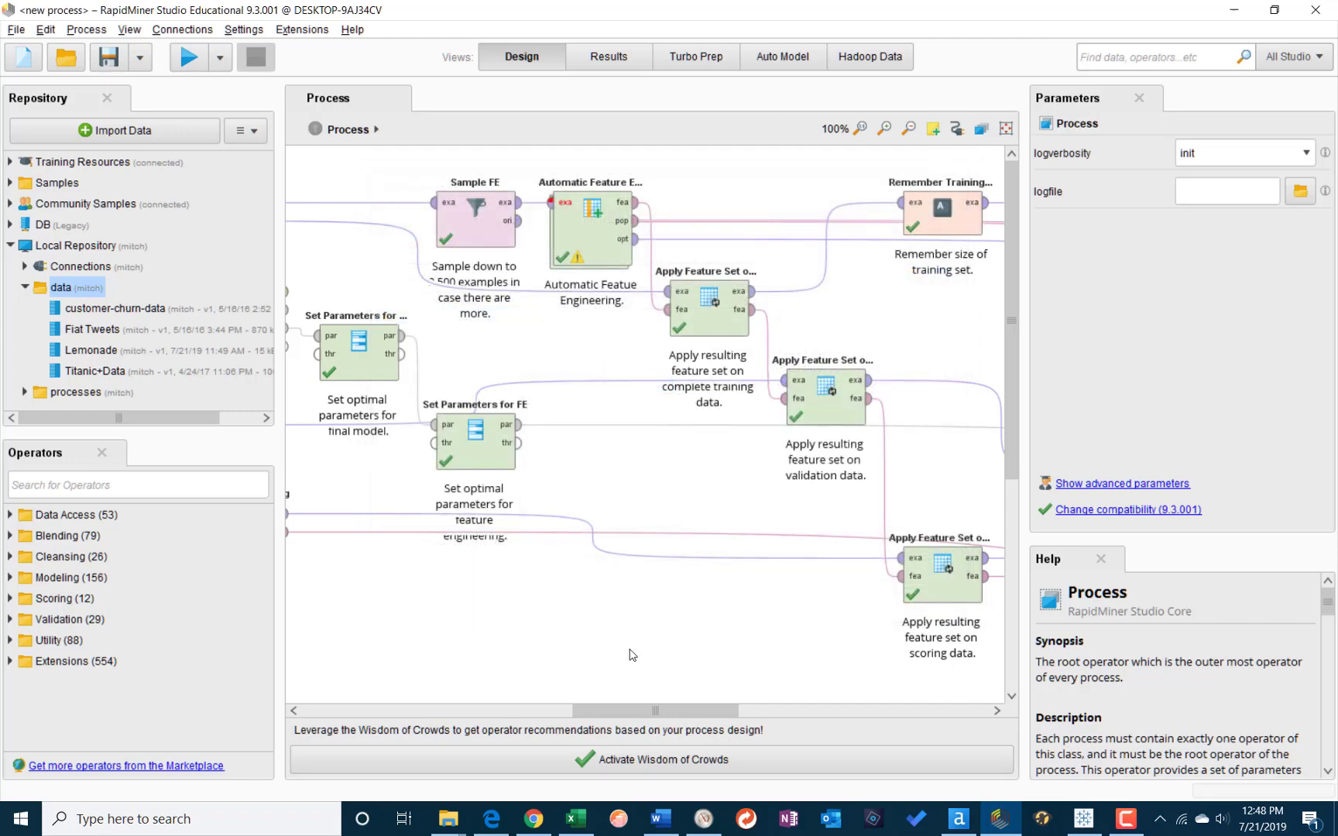
Open the Support Vector Machine model's generated process and scroll the canvas through to its final SVM operator
left_click(791, 57)
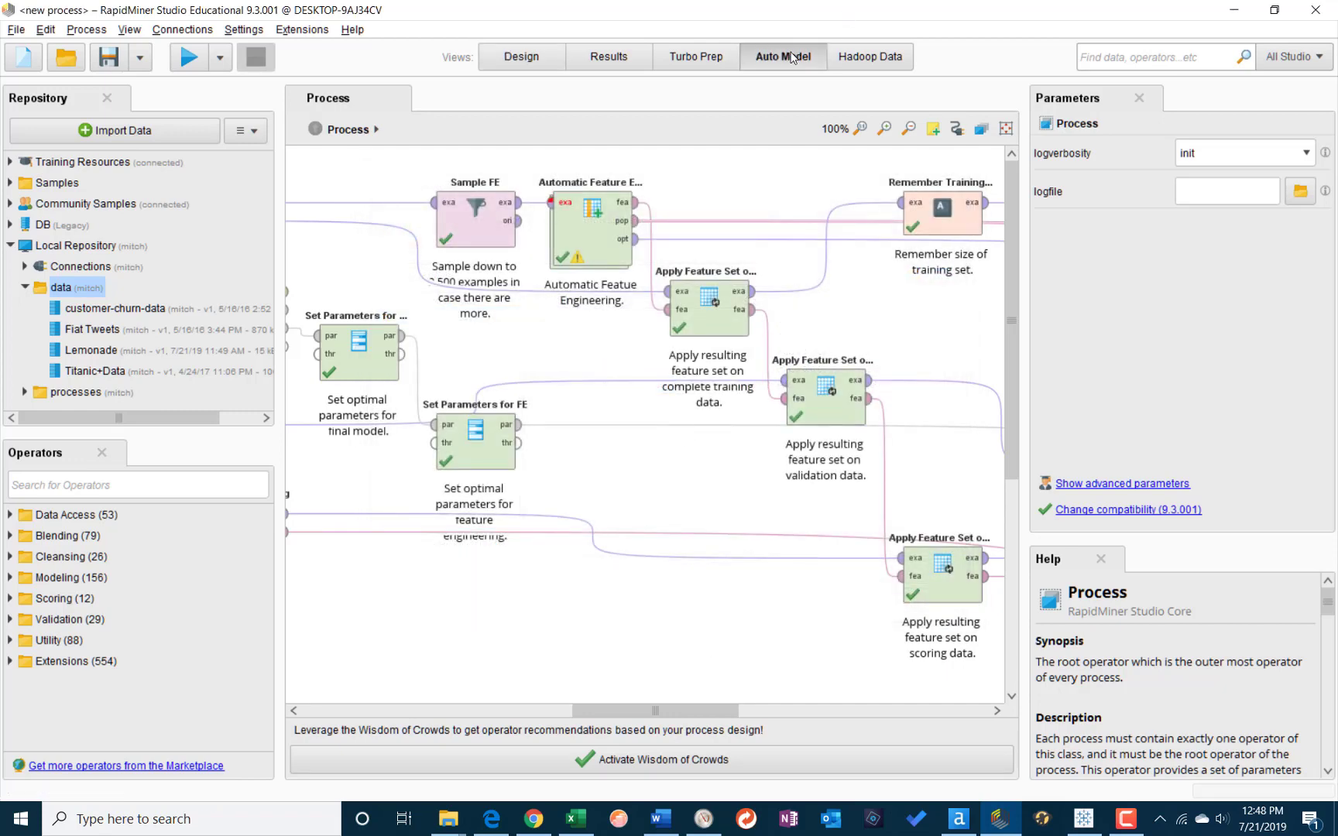
scroll(81, 623, "down", 4)
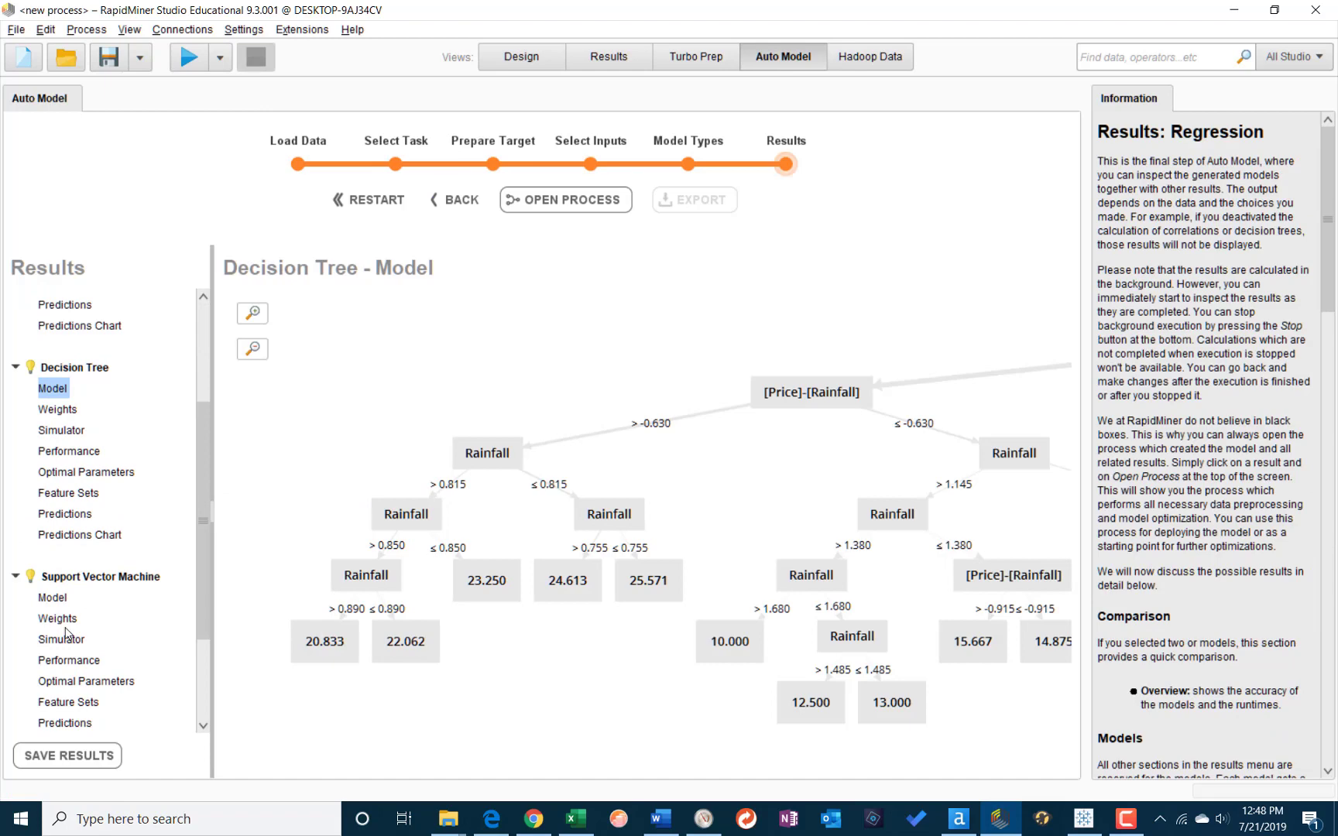
left_click(53, 598)
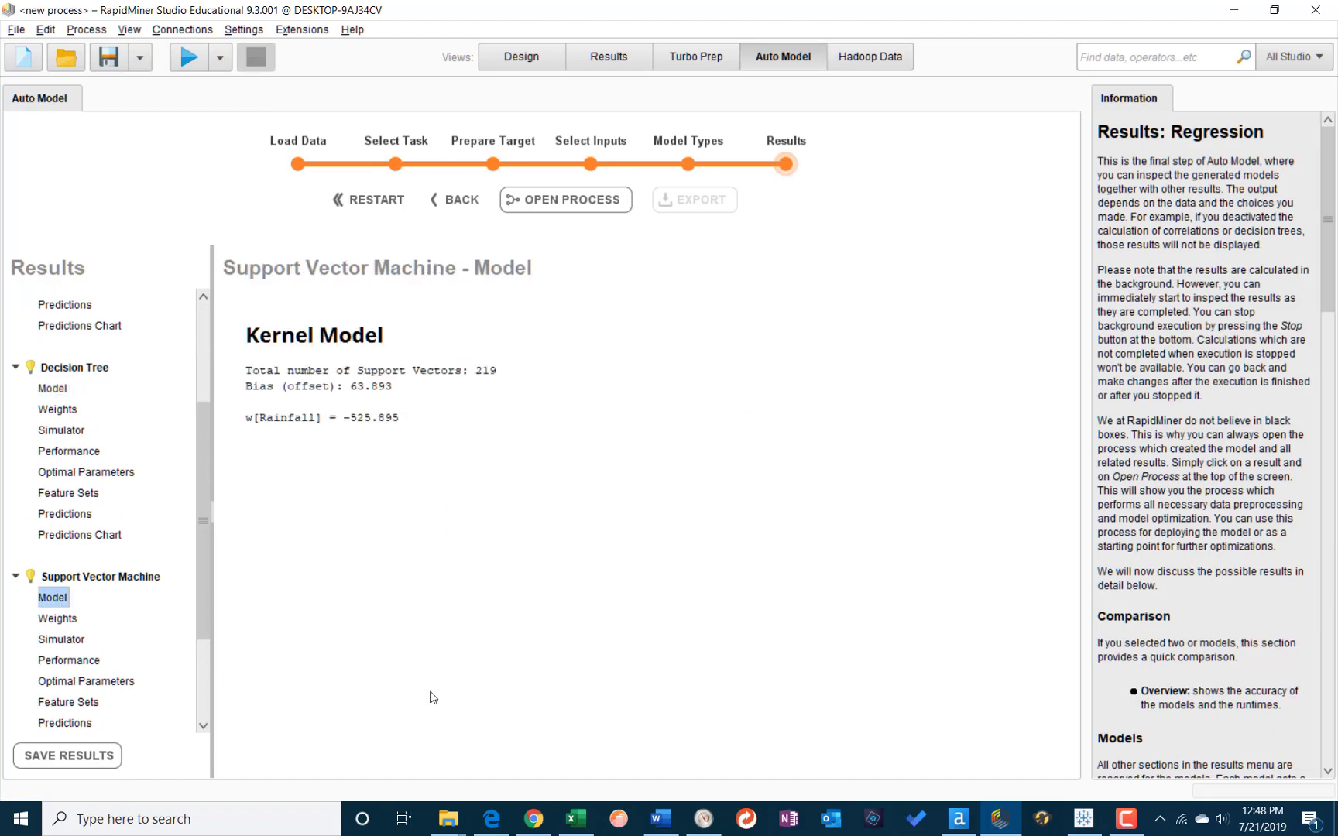
left_click(568, 202)
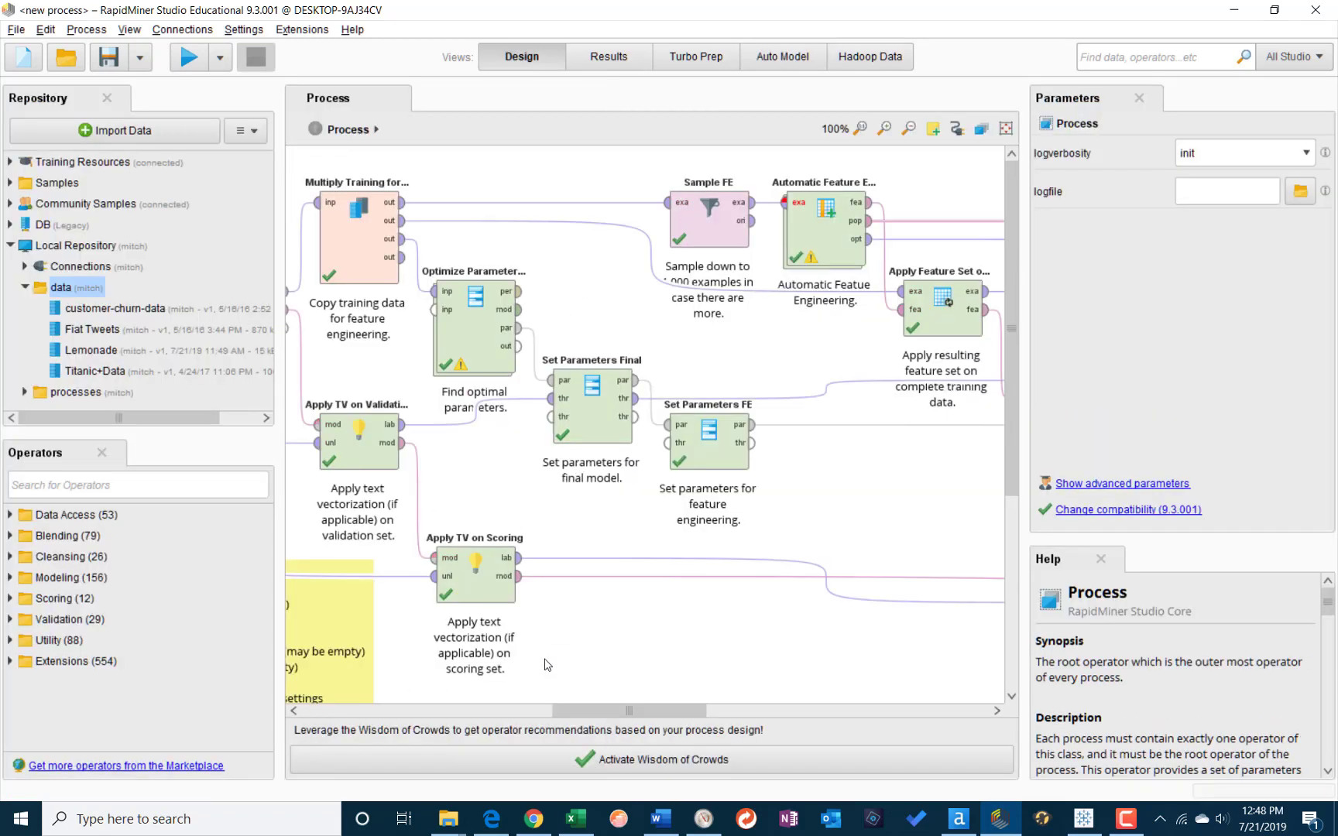
left_click_drag(591, 713, 352, 717)
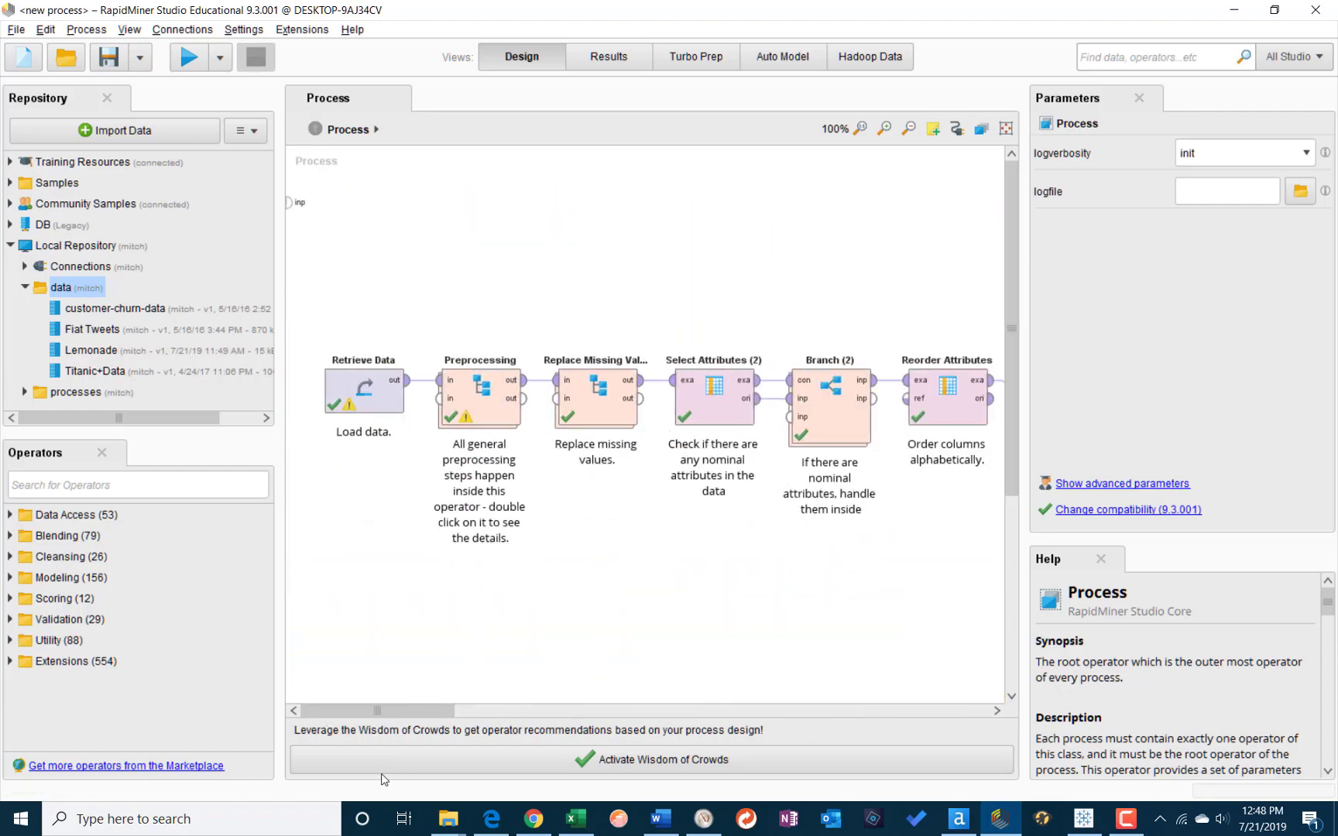
left_click_drag(396, 715, 708, 720)
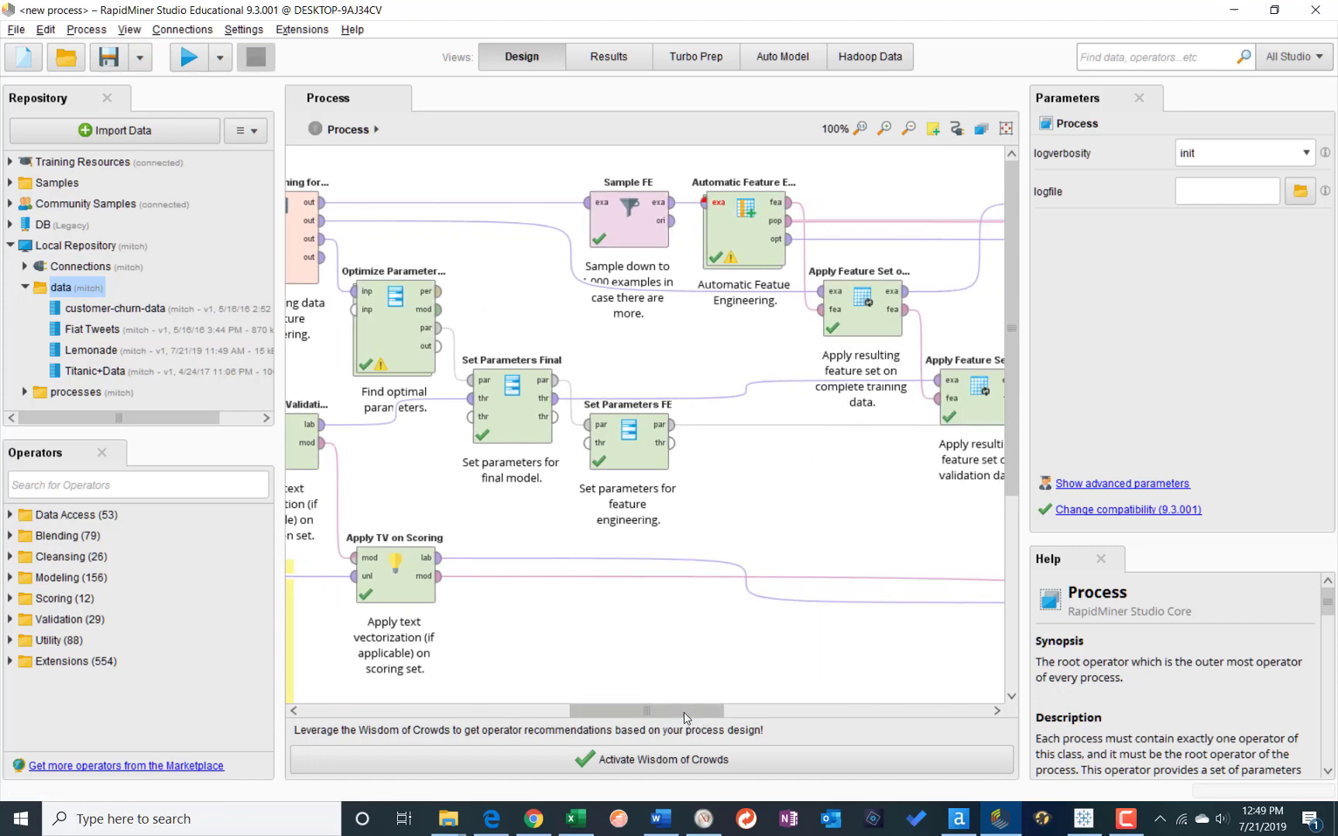
left_click_drag(684, 717, 962, 720)
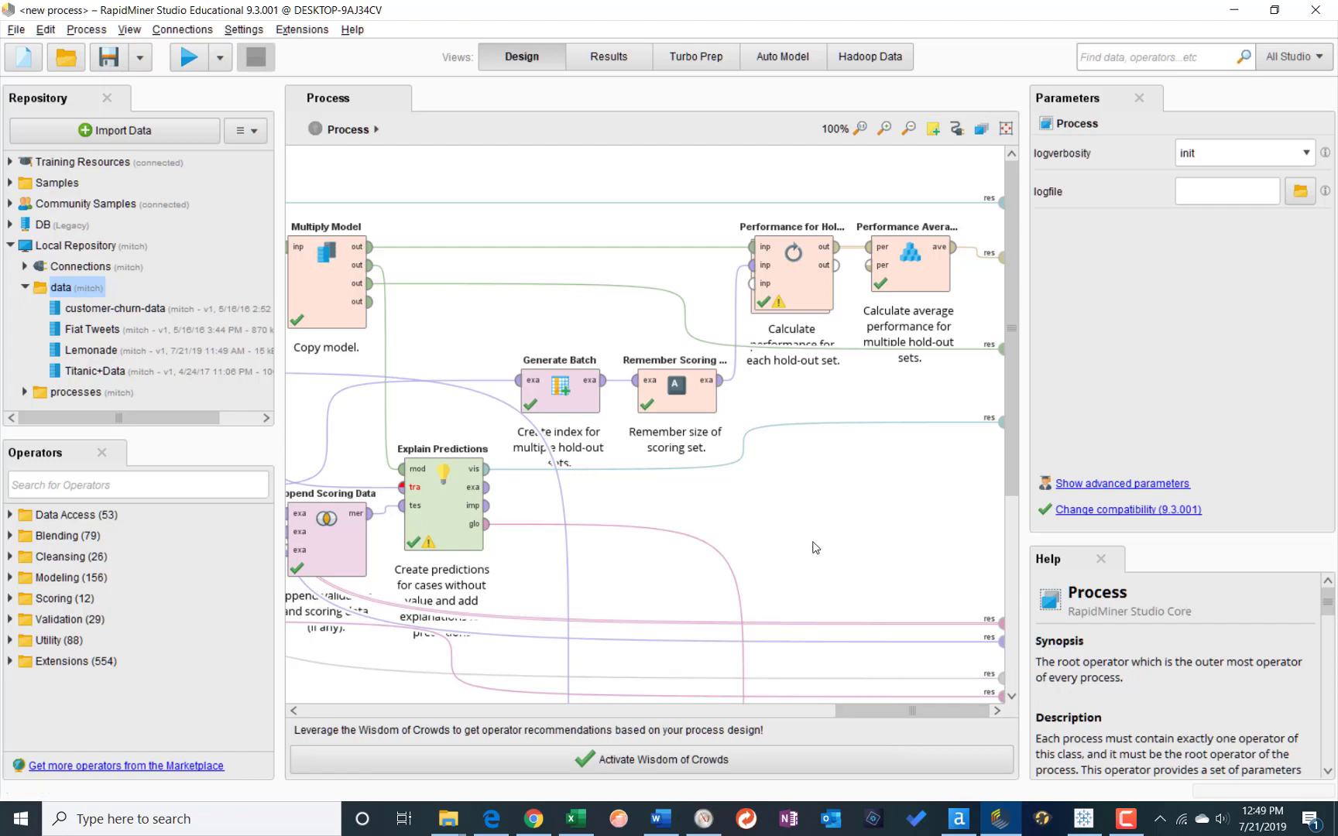
Export the current process to the last-used Downloads folder as LemonadeSVMModel.rmp
left_click(16, 30)
left_click(46, 219)
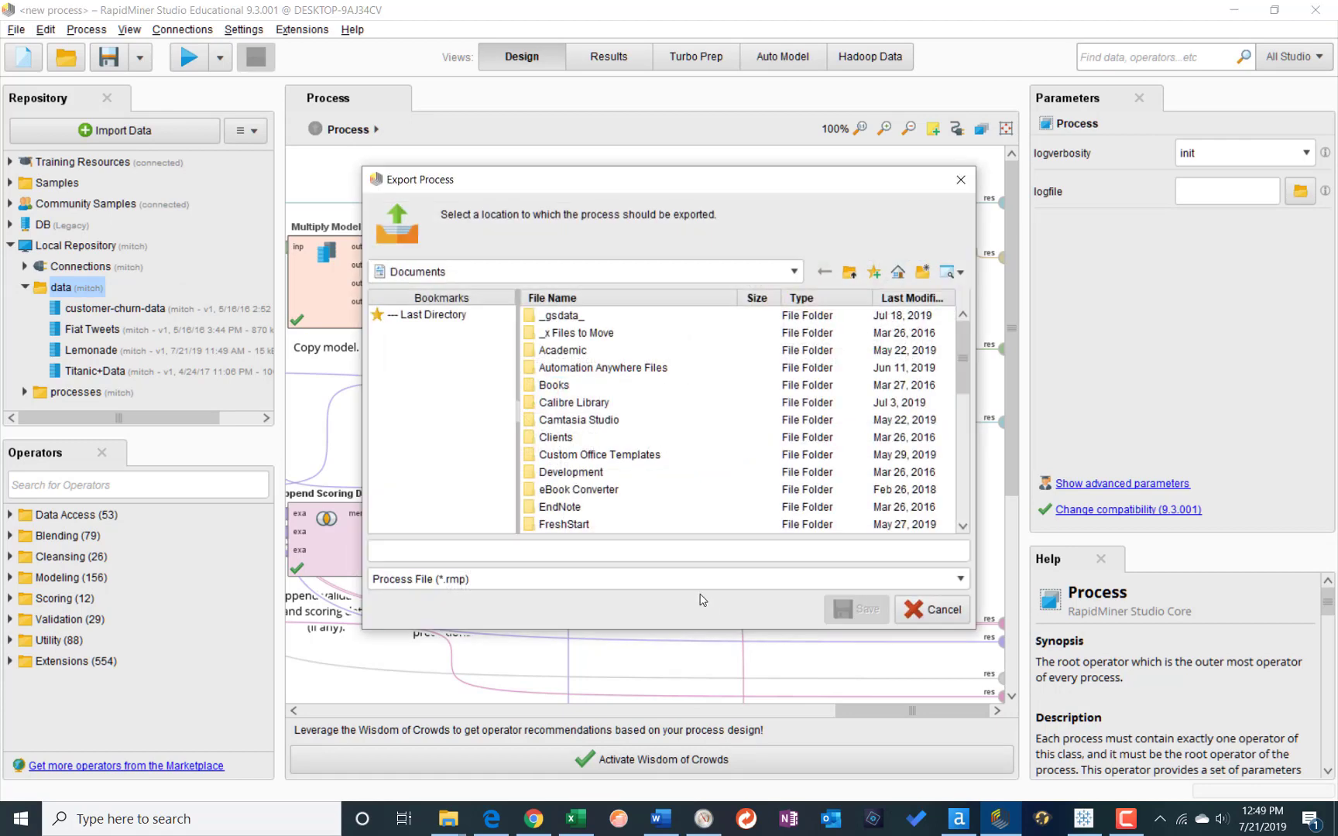
left_click(446, 323)
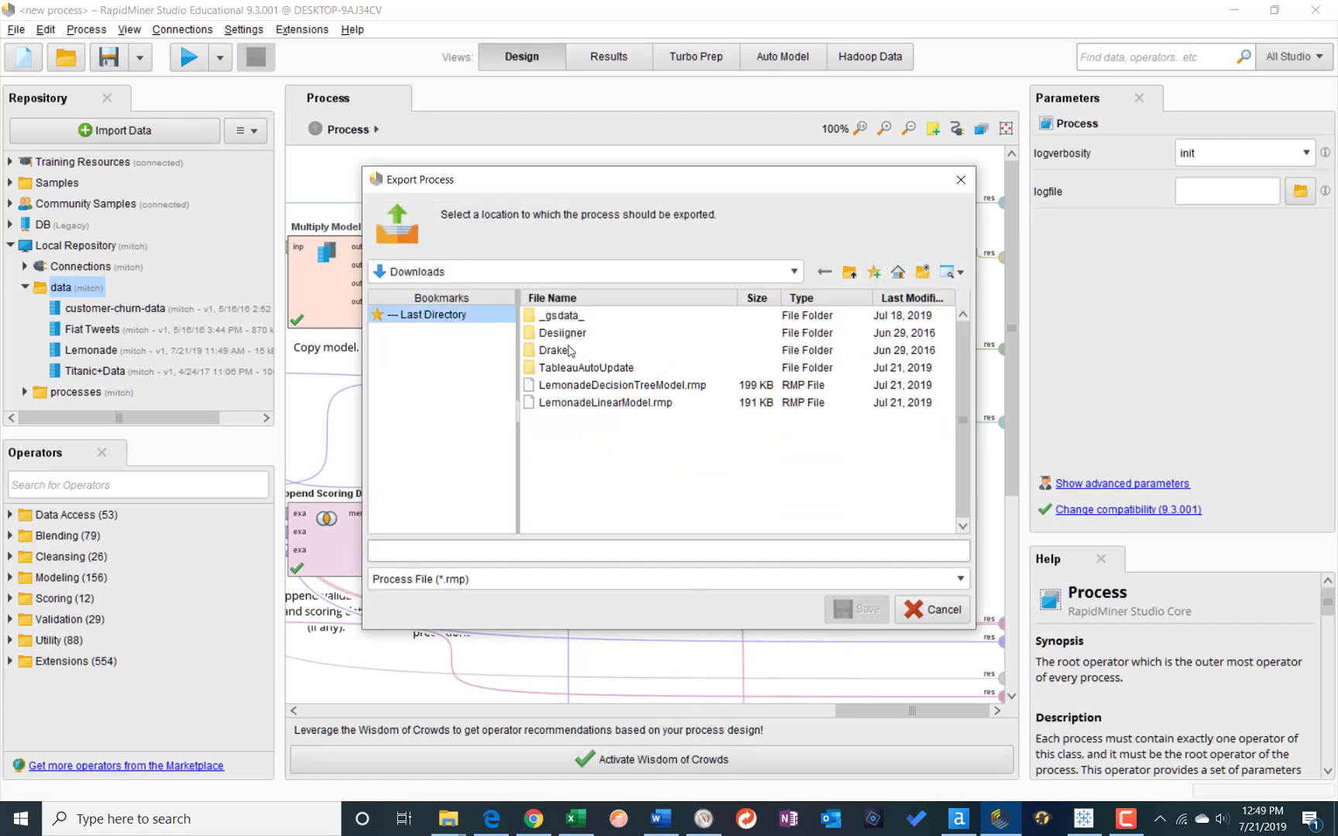
left_click(583, 404)
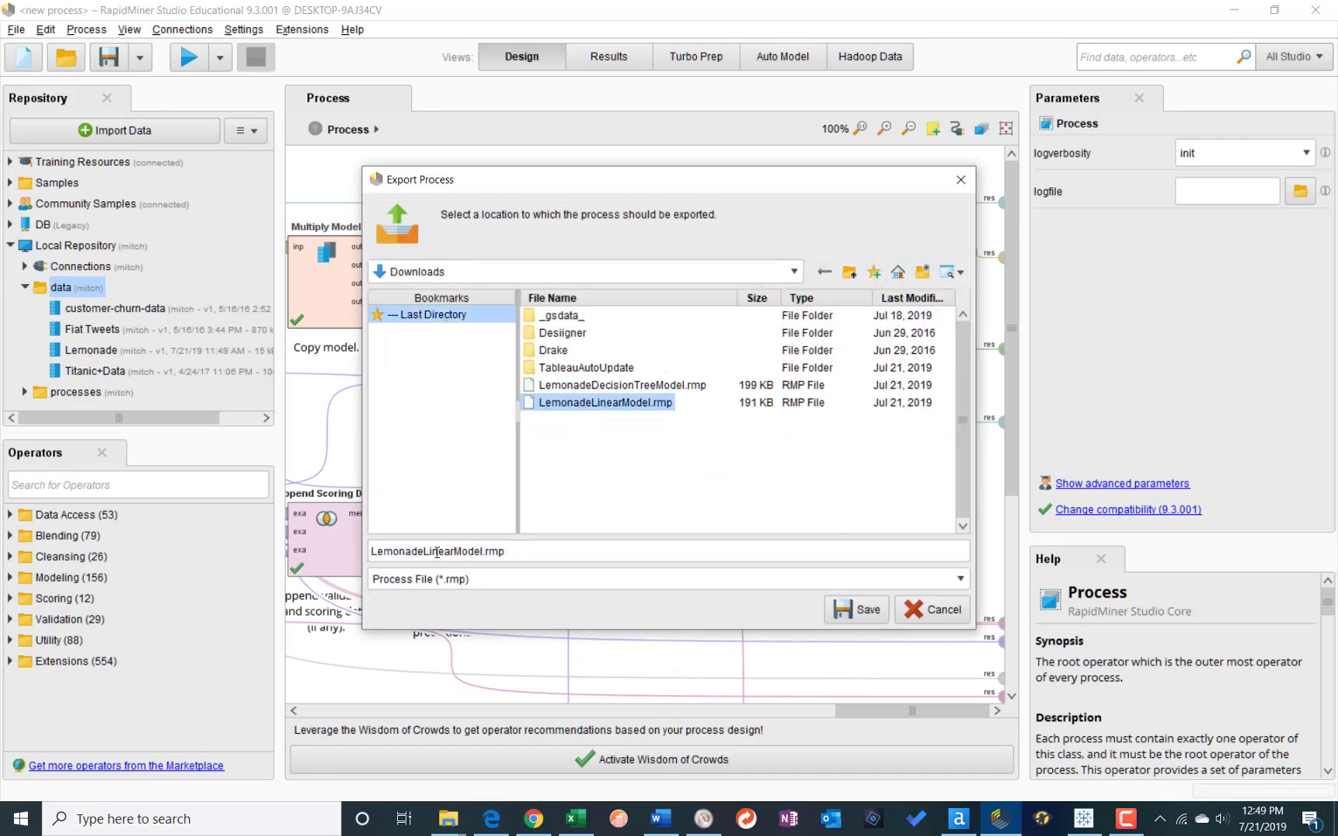
left_click_drag(437, 552, 370, 552)
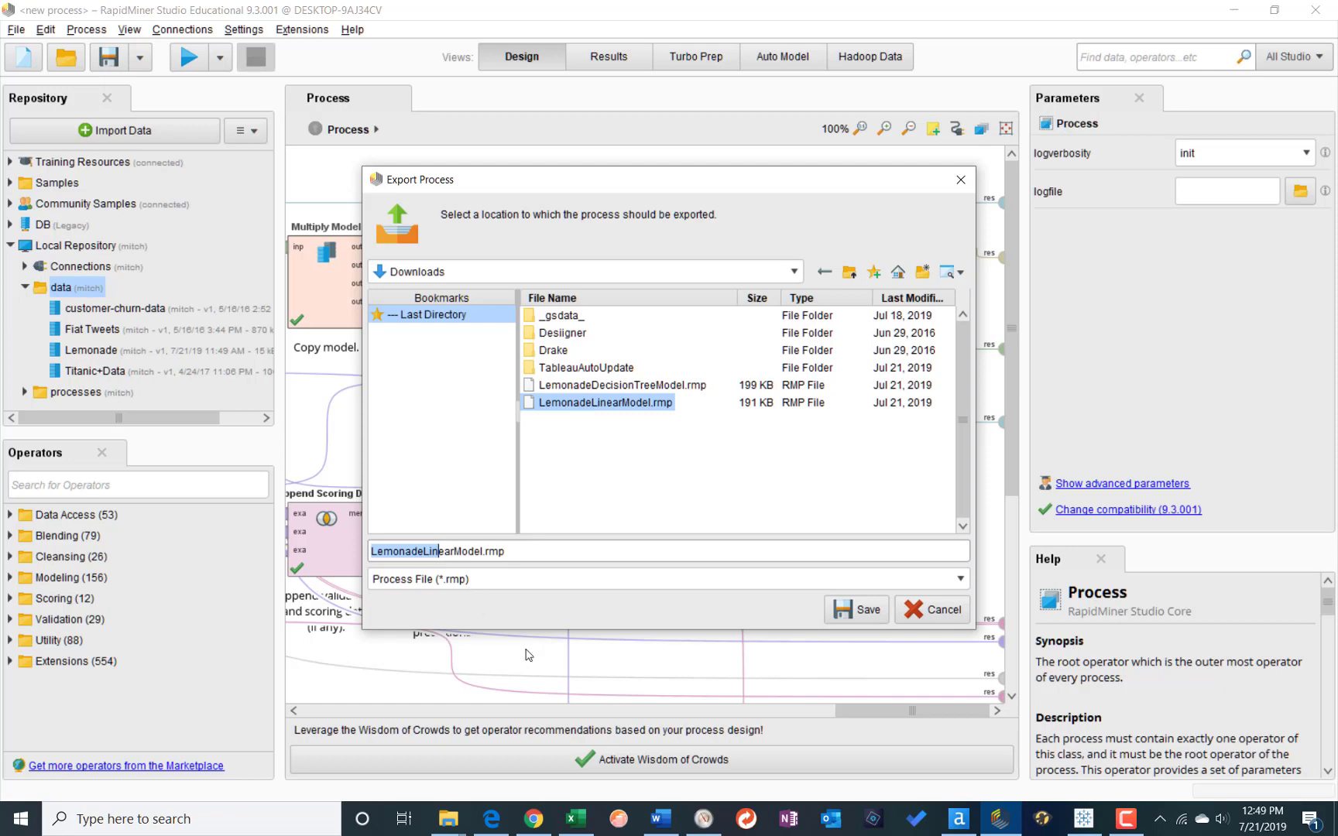
key("Right")
type("SVM")
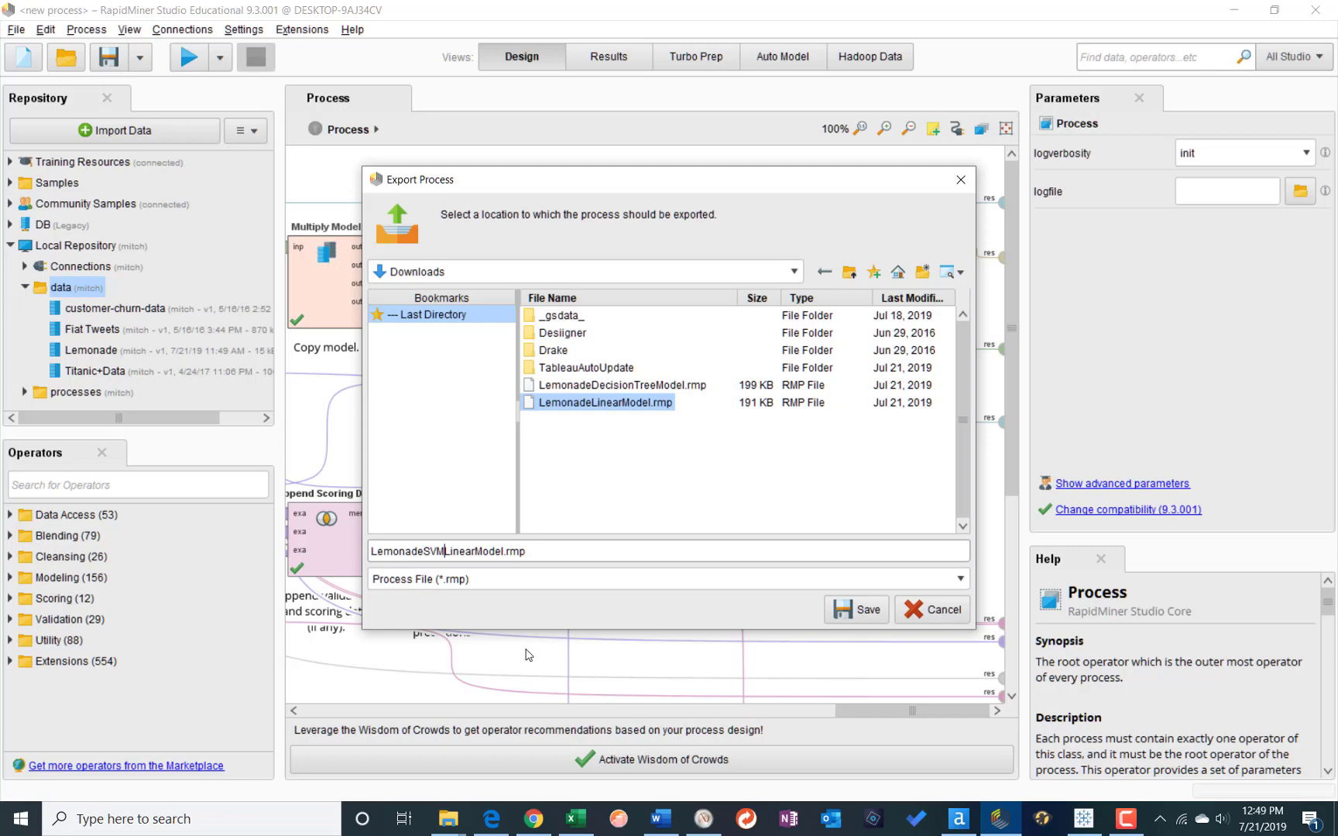
key("Delete")
key("Delete")
key("Delete")
key("Delete")
key("Delete")
key("Delete")
left_click(867, 608)
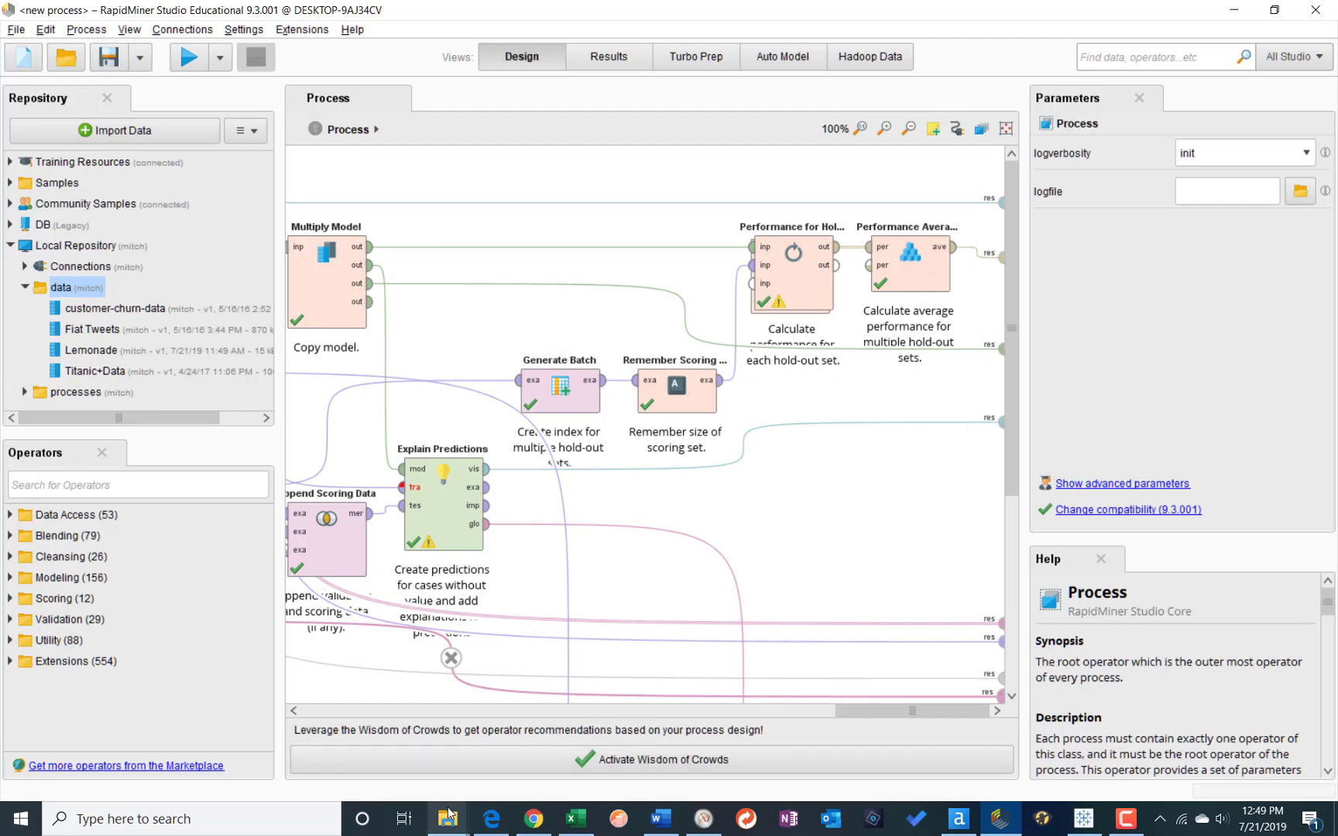
Bring up File Explorer and navigate to Downloads to inspect LemonadeSVMModel.rmp and the other exports
mouse_move(448, 818)
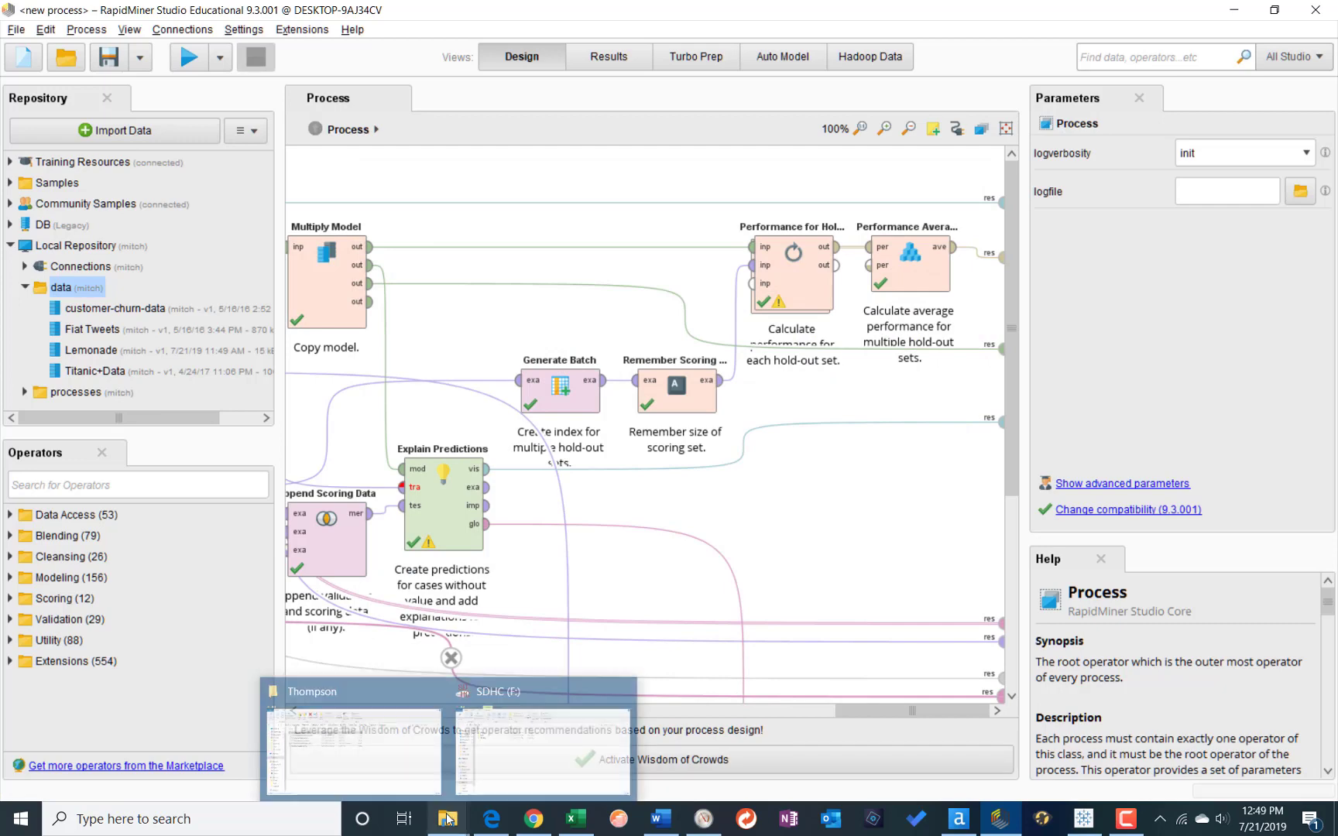
left_click(408, 768)
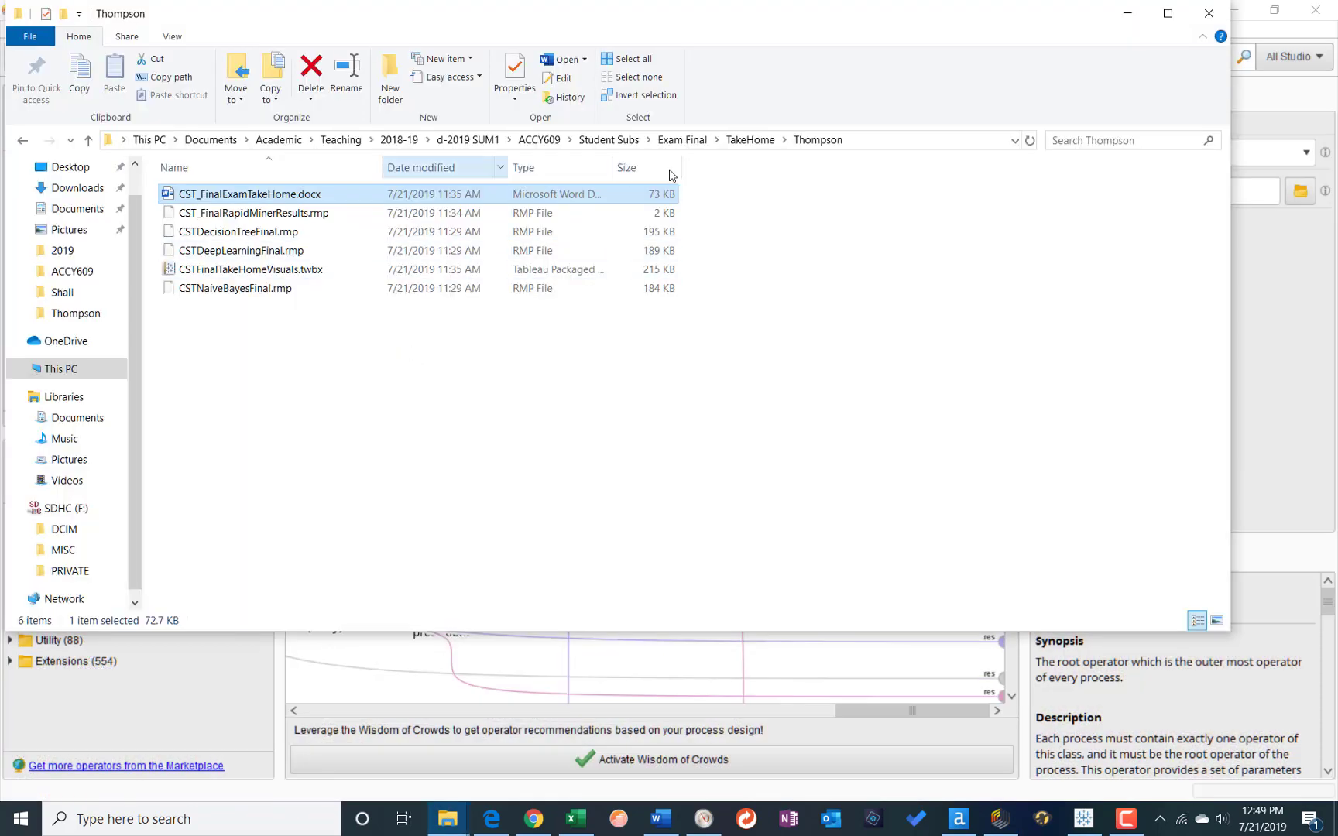
left_click(889, 145)
type("downloads")
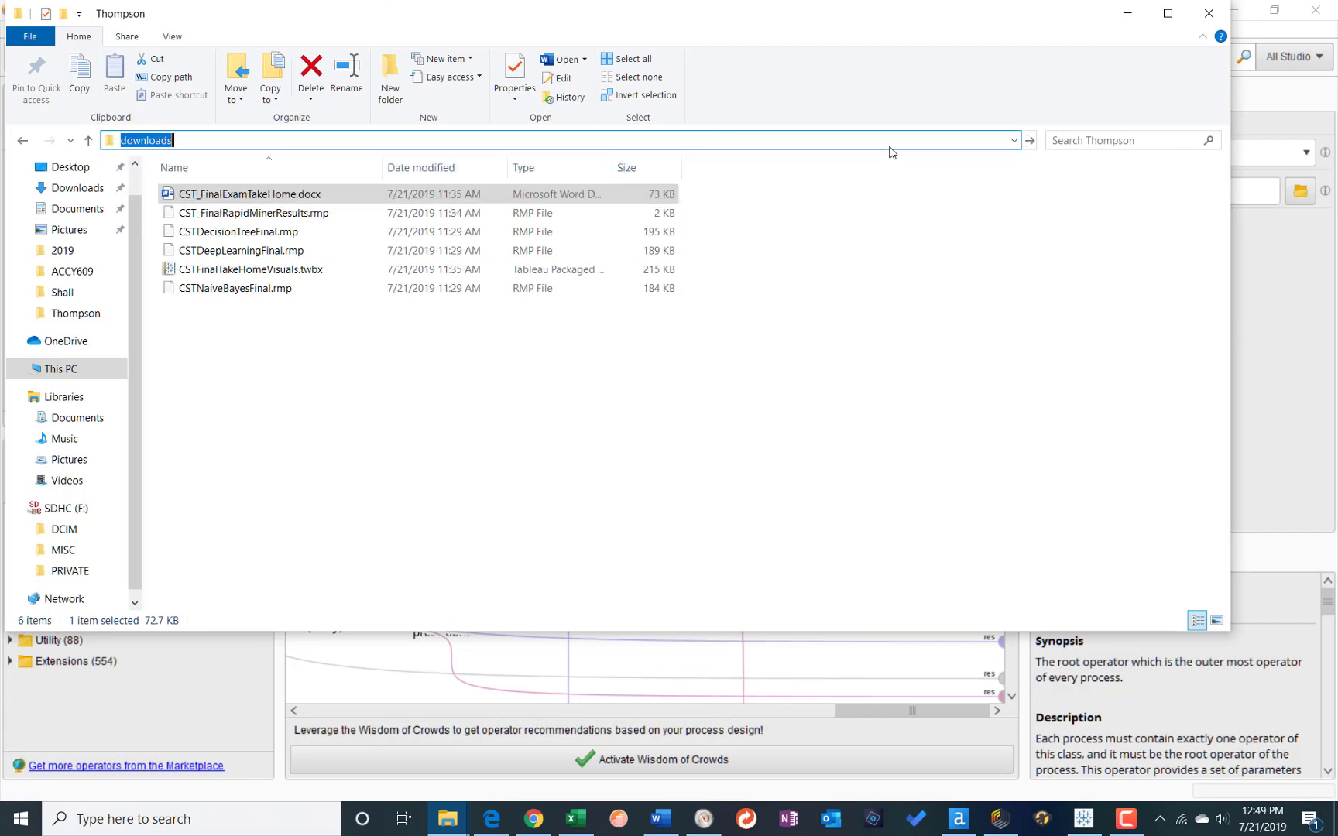
key("Return")
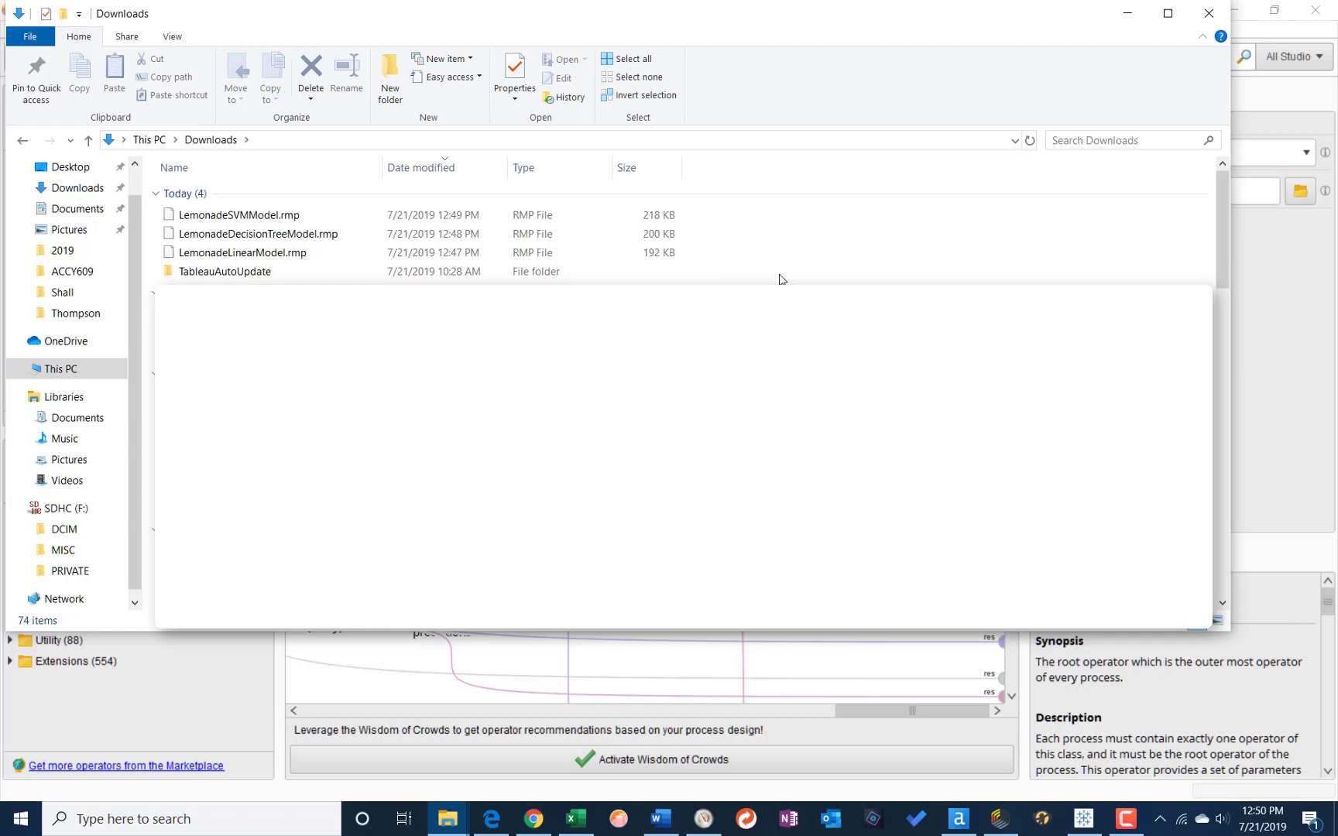
right_click(209, 223)
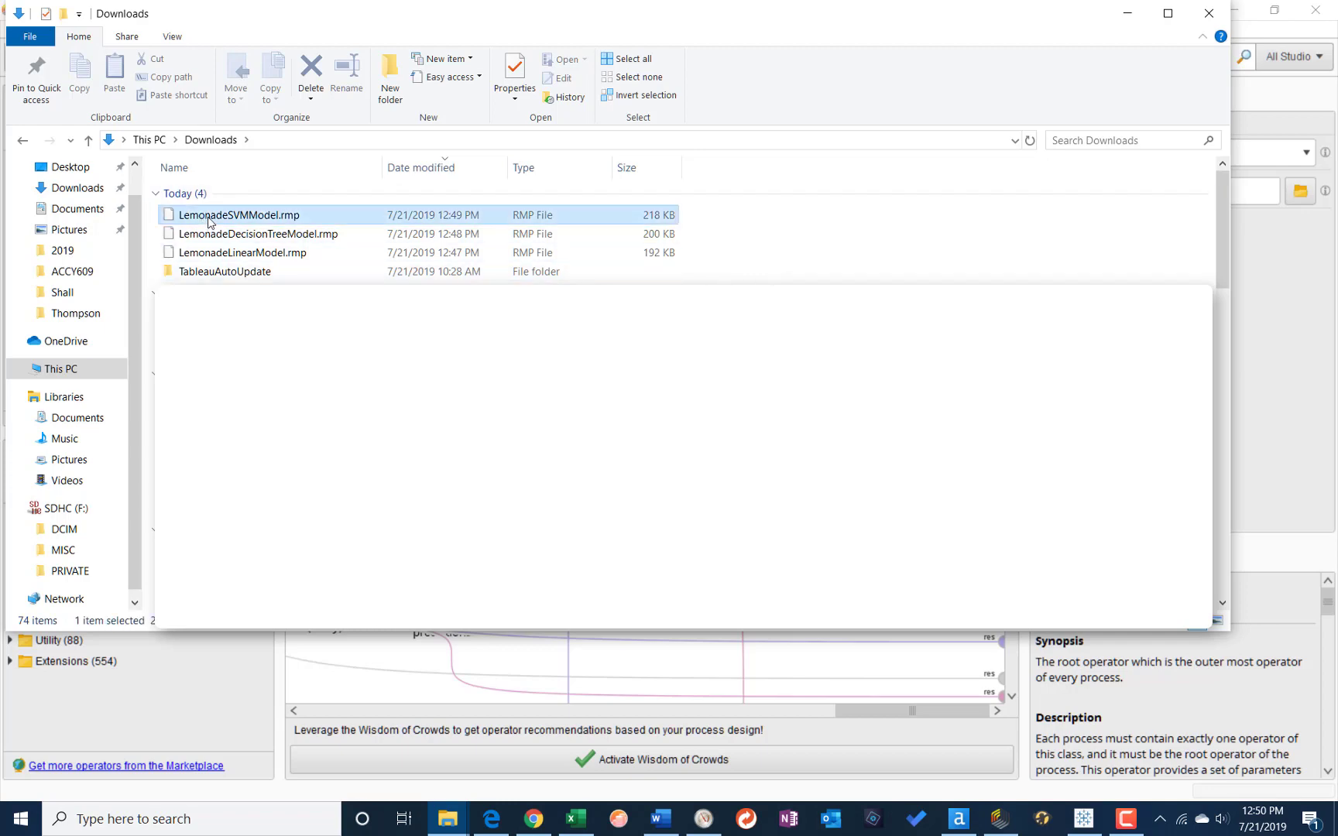
left_click(974, 271)
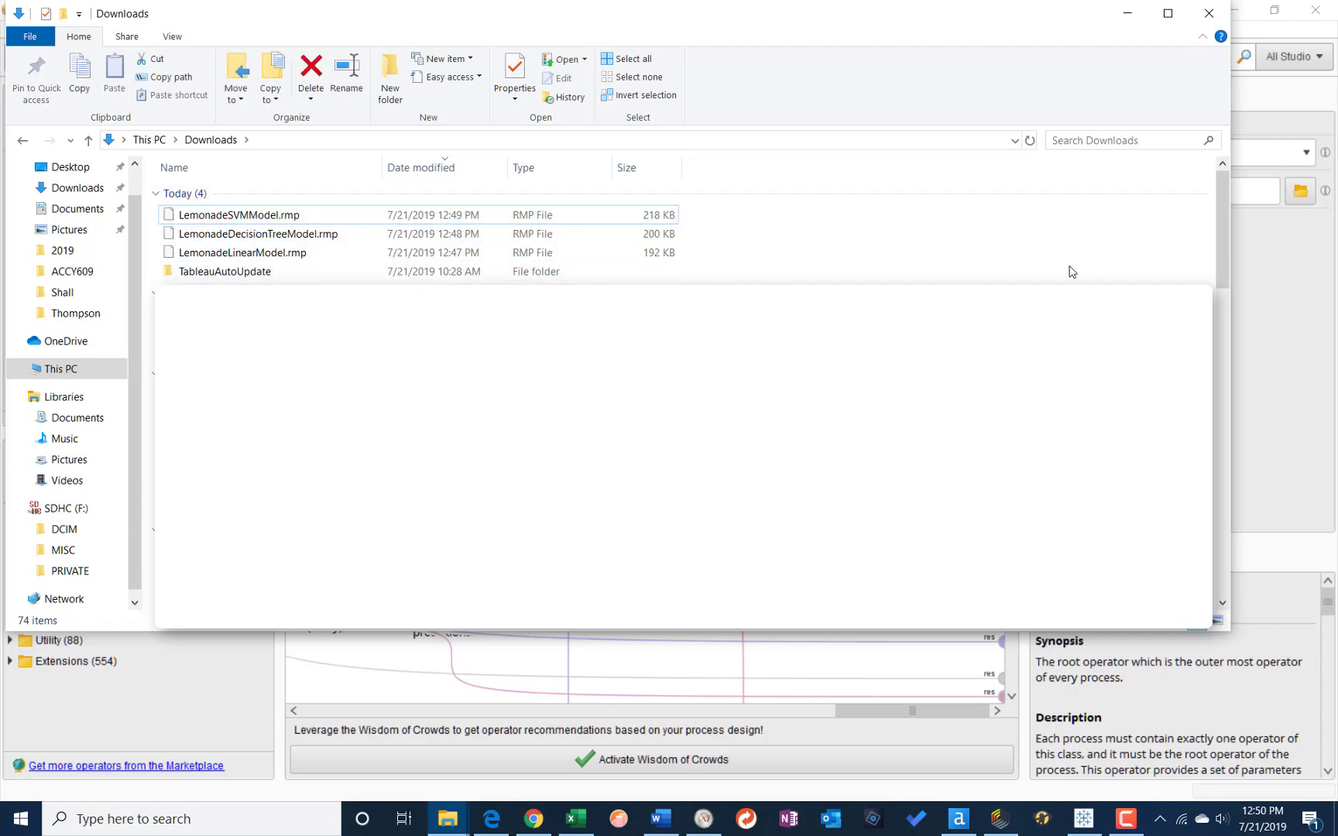